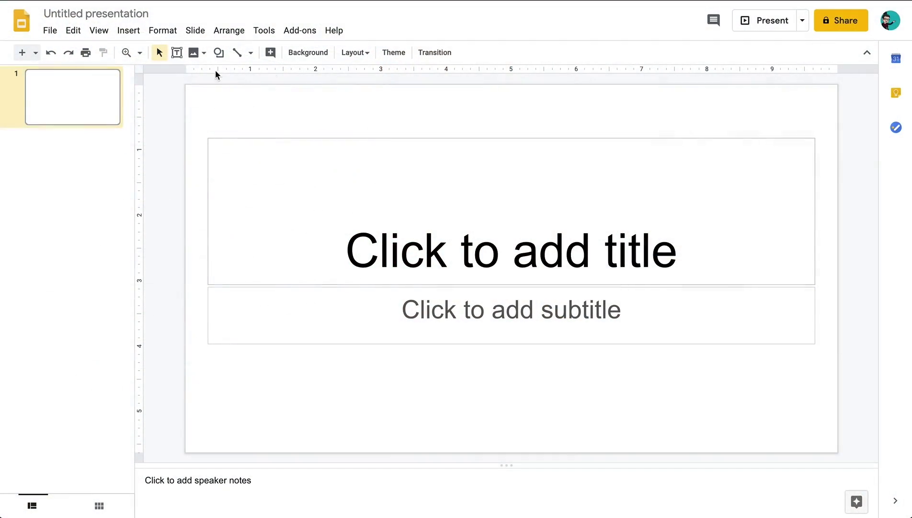
Step: Rename the presentation to 'Google Classroom Header'
{"action": "left_click", "coordinate": [116, 14]}
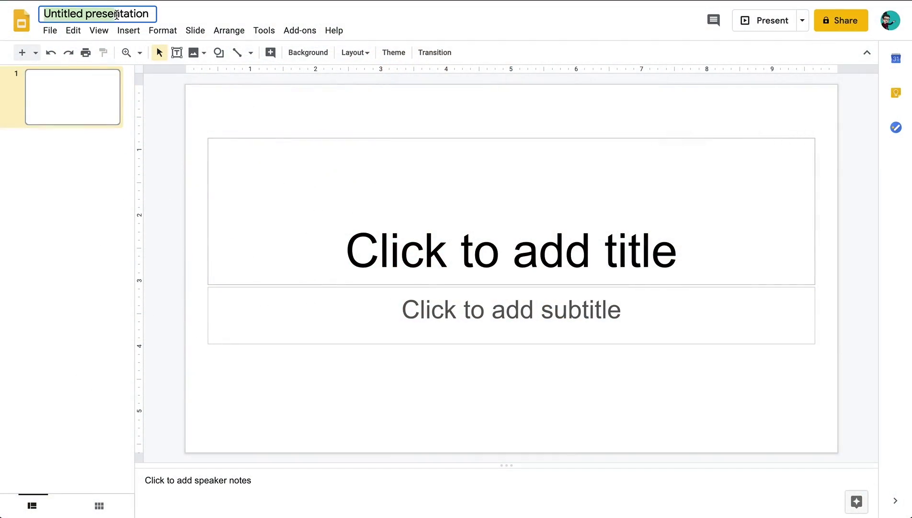
{"action": "type", "text": "Goo"}
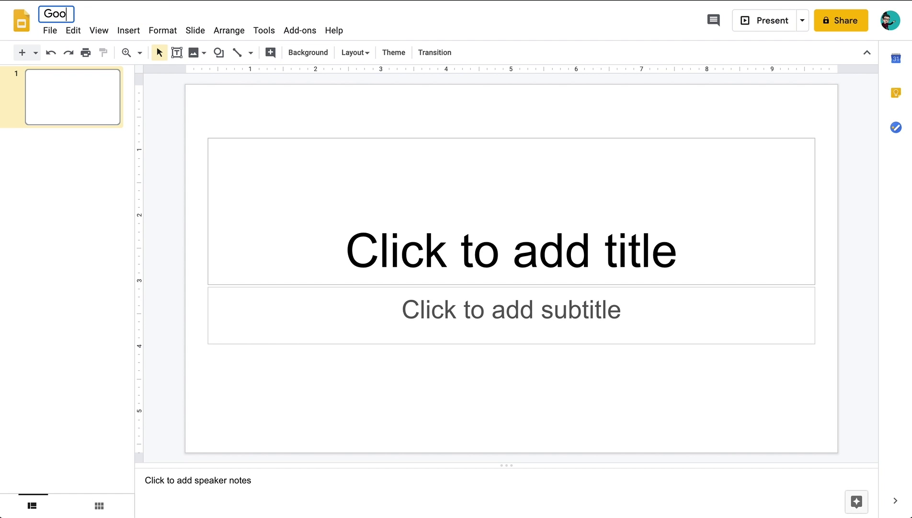
{"action": "type", "text": "gle Classro"}
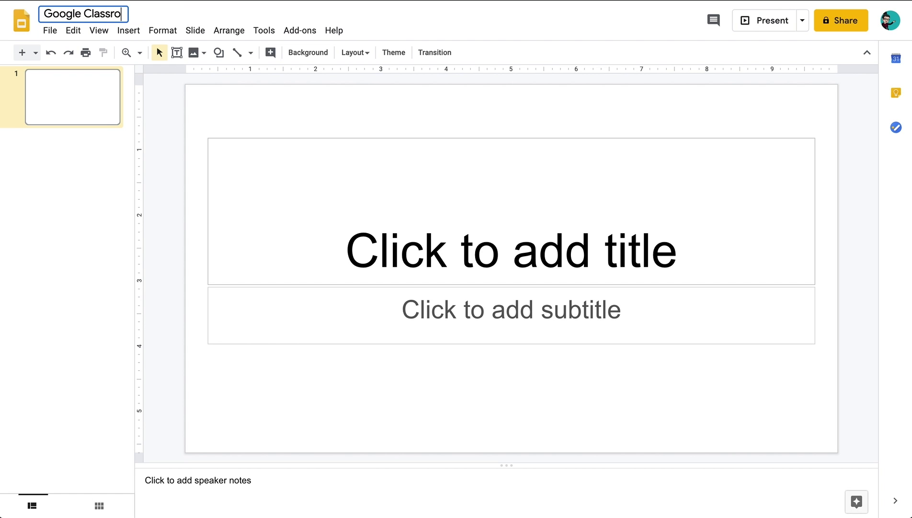
{"action": "type", "text": "om Header"}
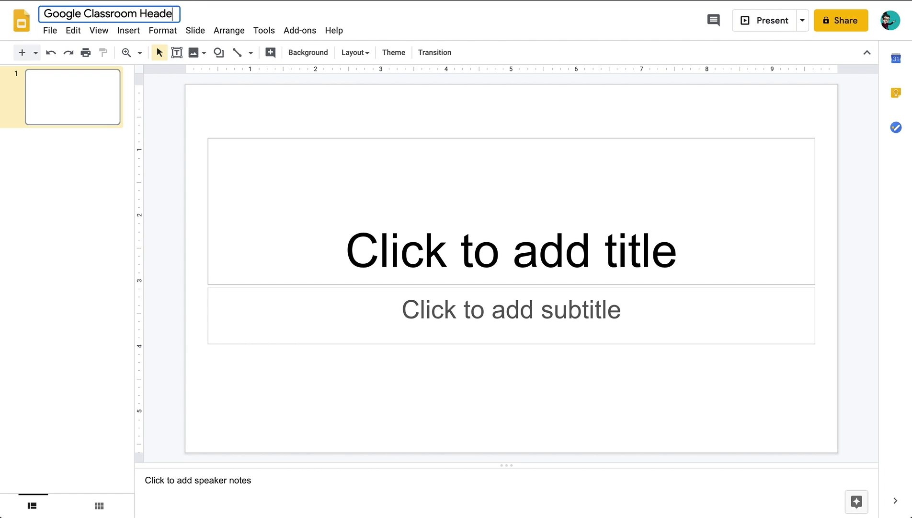
{"action": "key", "text": "Return"}
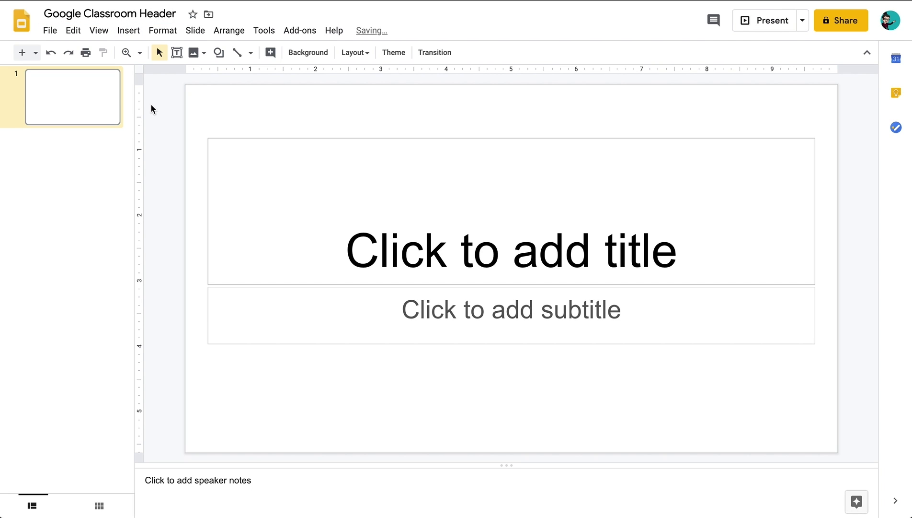
Step: Delete the title and subtitle placeholders so the slide is blank
{"action": "left_click", "coordinate": [406, 140]}
{"action": "key", "text": "Delete"}
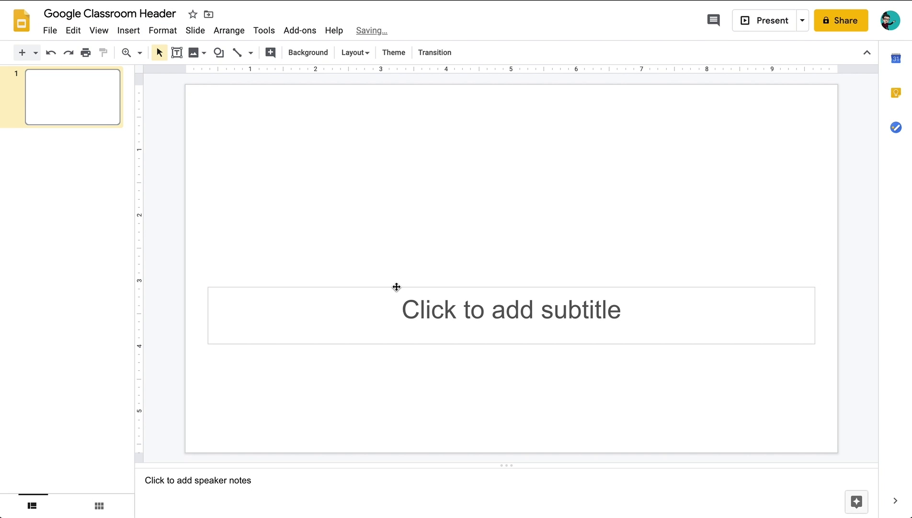
{"action": "left_click", "coordinate": [396, 286]}
{"action": "key", "text": "Delete"}
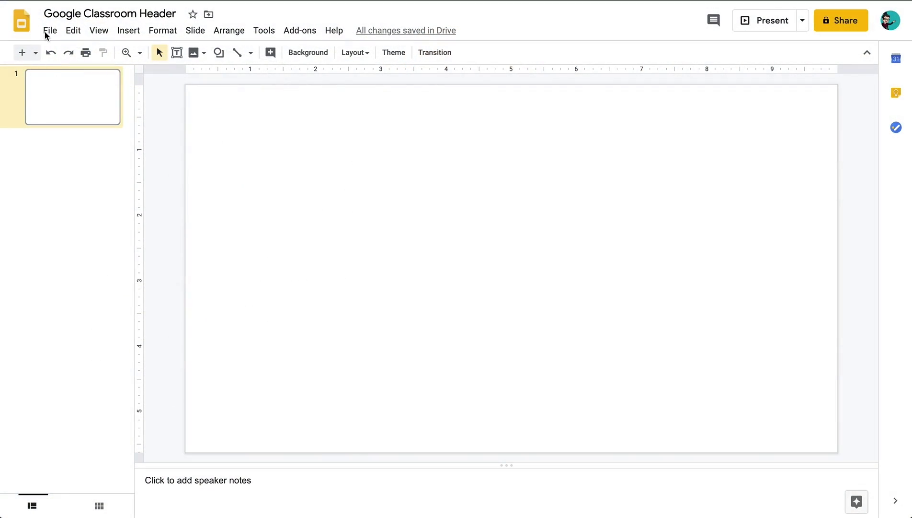
Step: In Page setup, set a Custom size in pixels of 1920 wide by 484 high
{"action": "left_click", "coordinate": [48, 31]}
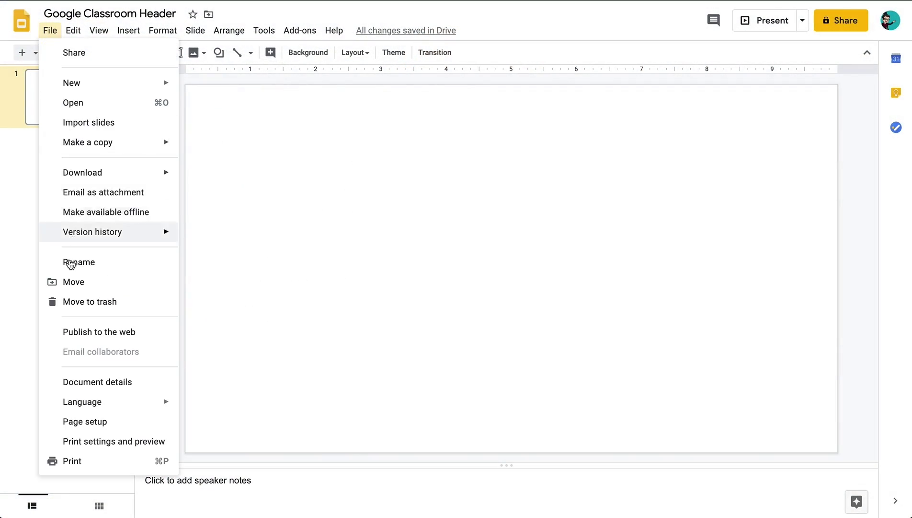
{"action": "left_click", "coordinate": [90, 422]}
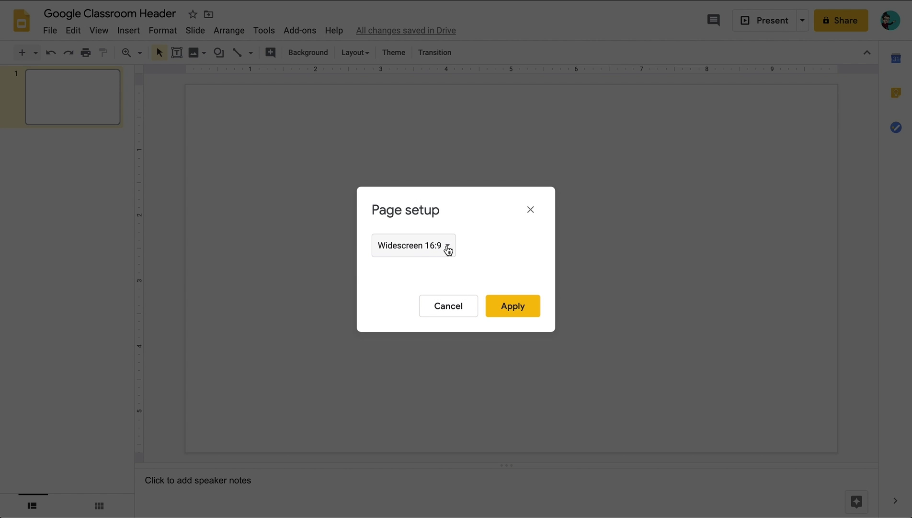
{"action": "left_click", "coordinate": [449, 248]}
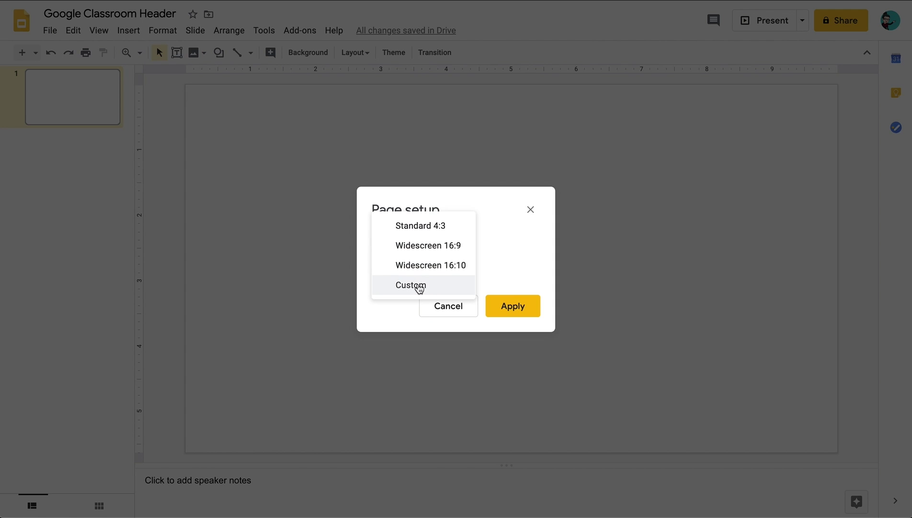
{"action": "left_click", "coordinate": [419, 286]}
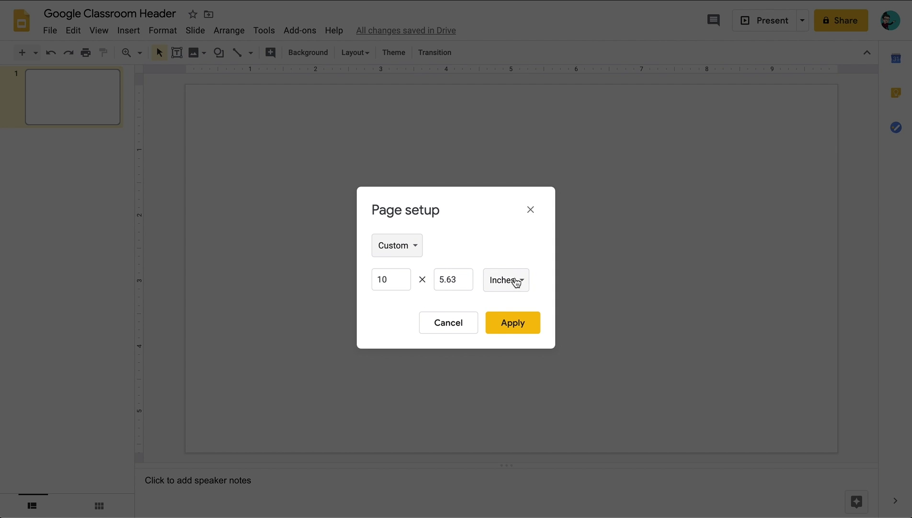
{"action": "left_click", "coordinate": [521, 284]}
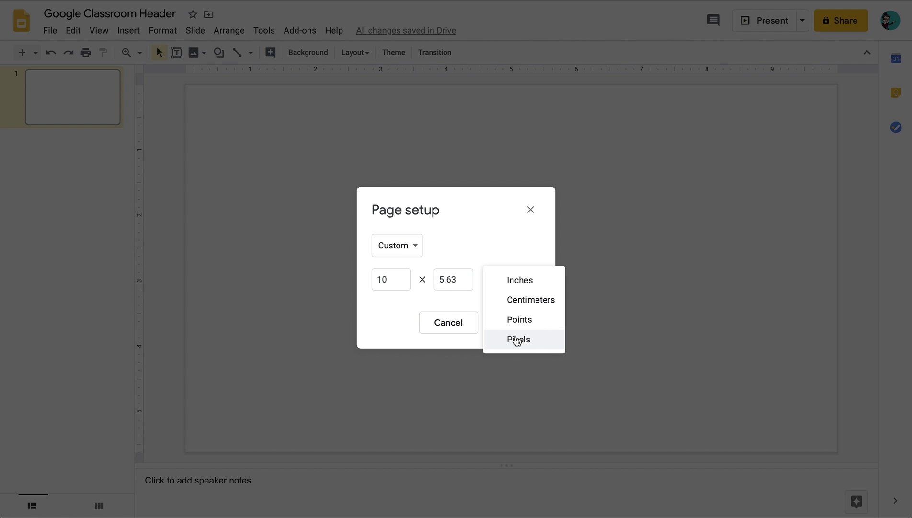
{"action": "left_click", "coordinate": [517, 339]}
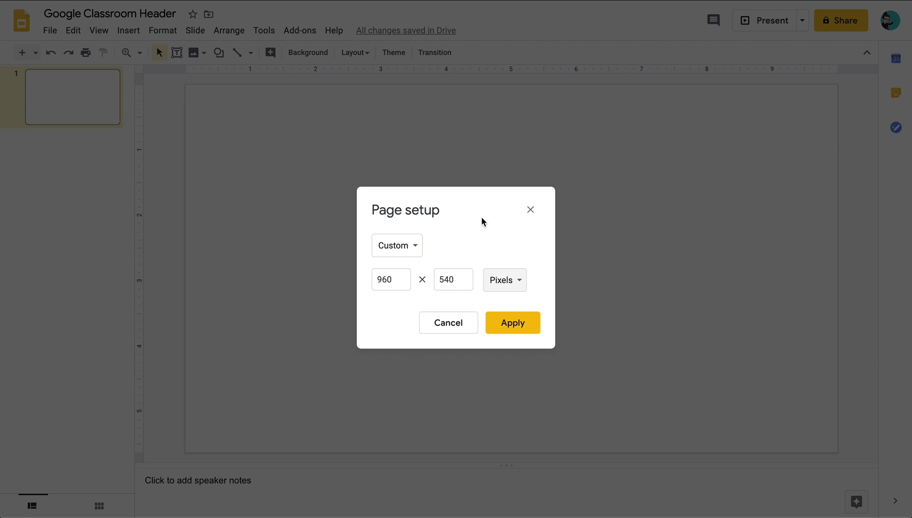
{"action": "double_click", "coordinate": [399, 282]}
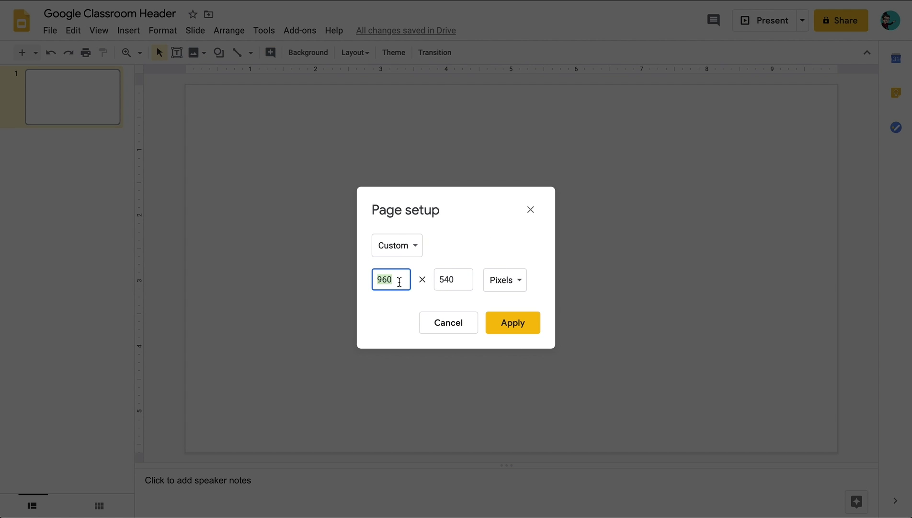
{"action": "type", "text": "1920"}
{"action": "double_click", "coordinate": [447, 280]}
{"action": "type", "text": "484"}
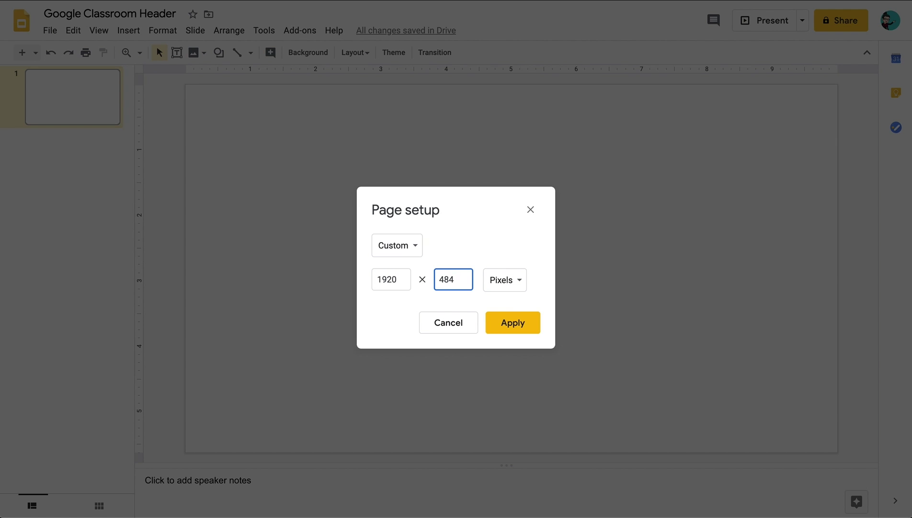
{"action": "left_click", "coordinate": [510, 324]}
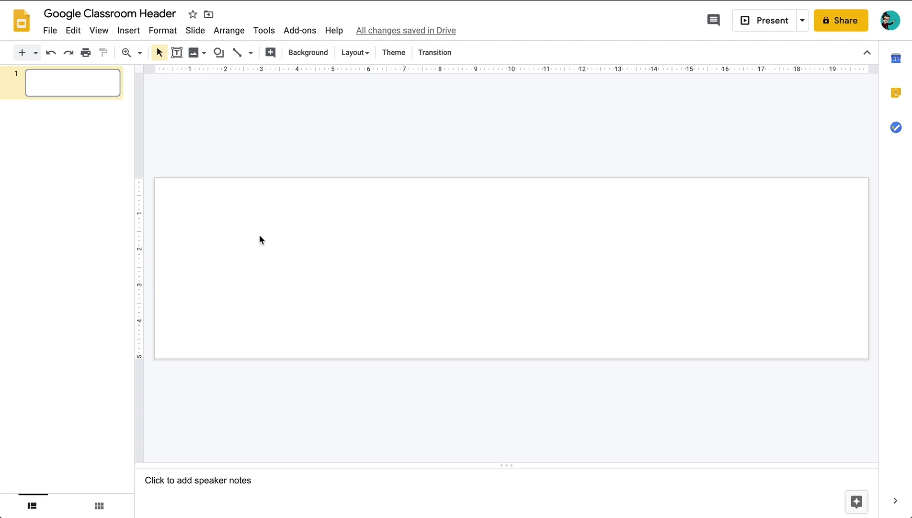
Step: Set the slide background to a custom solid colour with hex 9dc78c
{"action": "right_click", "coordinate": [263, 239]}
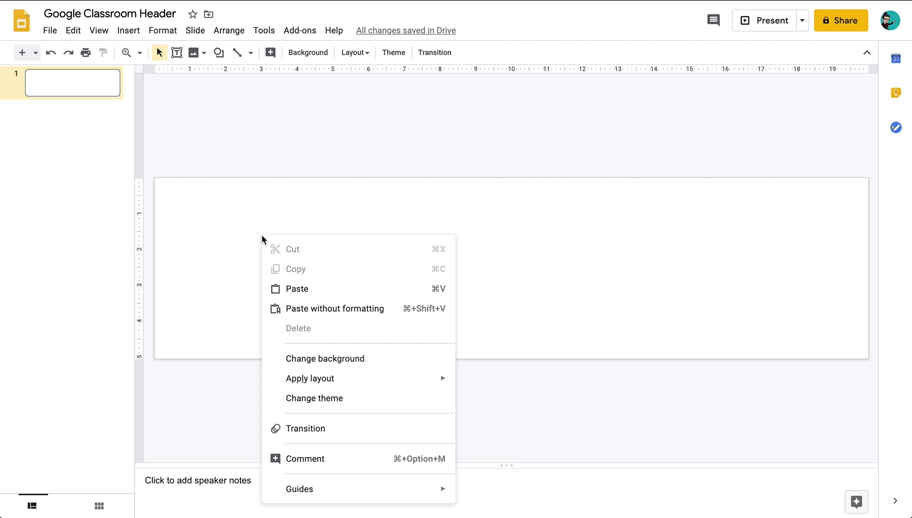
{"action": "left_click", "coordinate": [321, 363]}
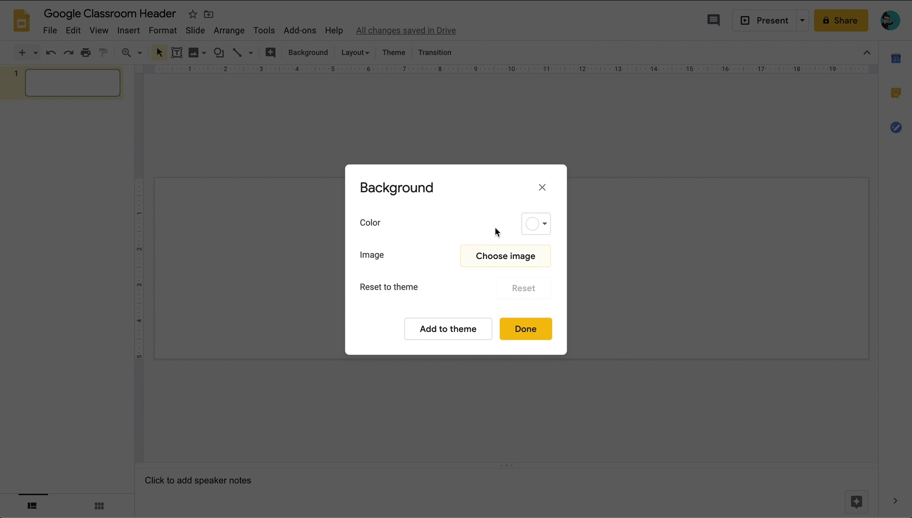
{"action": "left_click", "coordinate": [545, 225]}
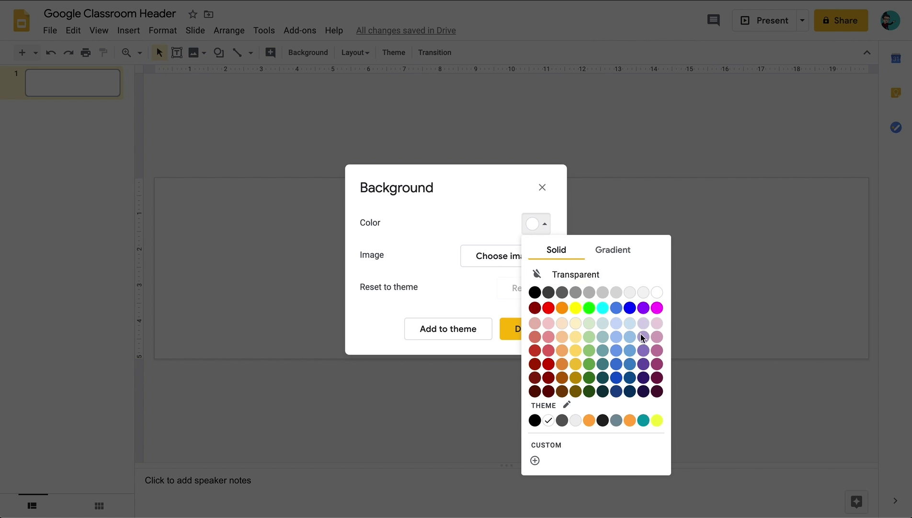
{"action": "left_click", "coordinate": [535, 460]}
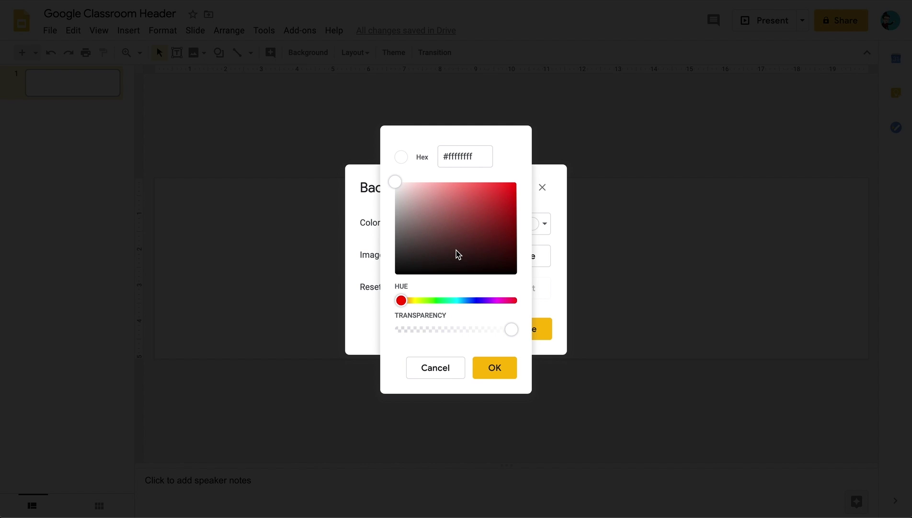
{"action": "left_click_drag", "start_coordinate": [401, 301], "coordinate": [446, 301]}
{"action": "left_click", "coordinate": [427, 203]}
{"action": "left_click_drag", "start_coordinate": [448, 210], "coordinate": [489, 230]}
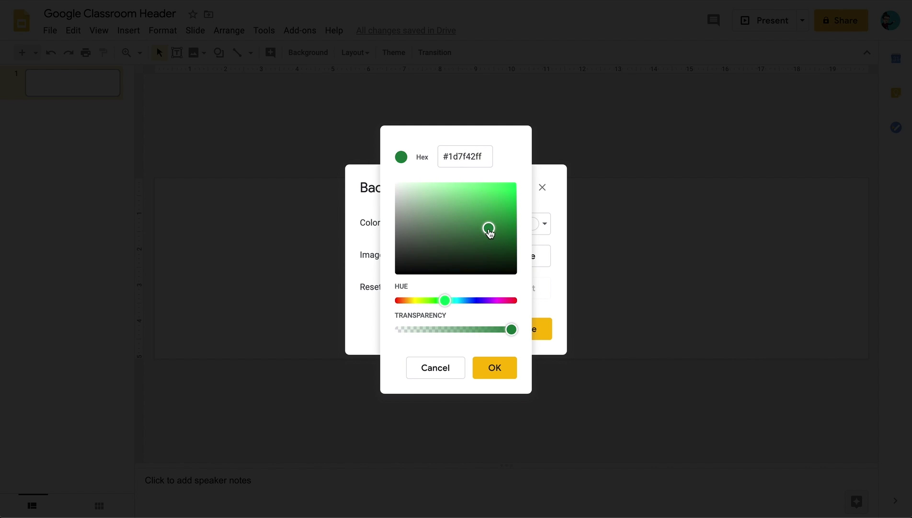
{"action": "double_click", "coordinate": [467, 156]}
{"action": "type", "text": "9dc78c"}
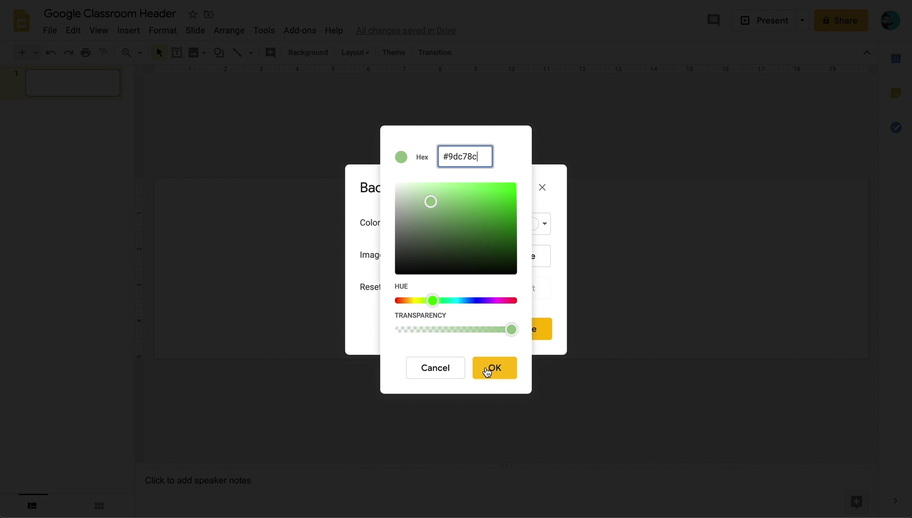
{"action": "left_click", "coordinate": [496, 373]}
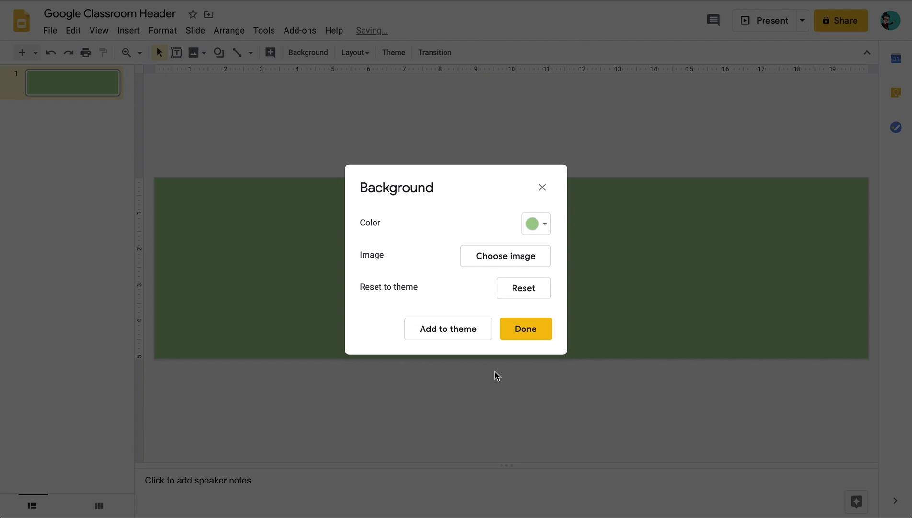
{"action": "left_click", "coordinate": [520, 336]}
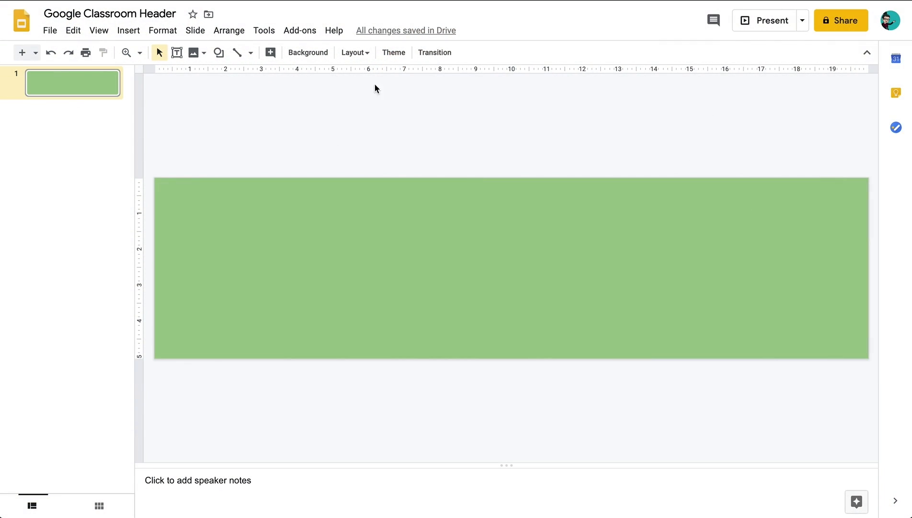
Step: Draw an oval circle on the right side of the green banner
{"action": "left_click", "coordinate": [219, 54]}
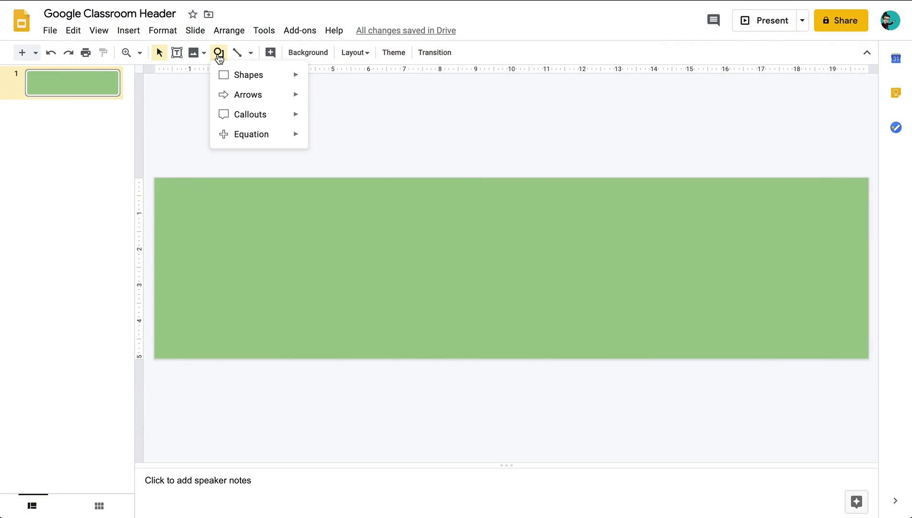
{"action": "mouse_move", "coordinate": [235, 77]}
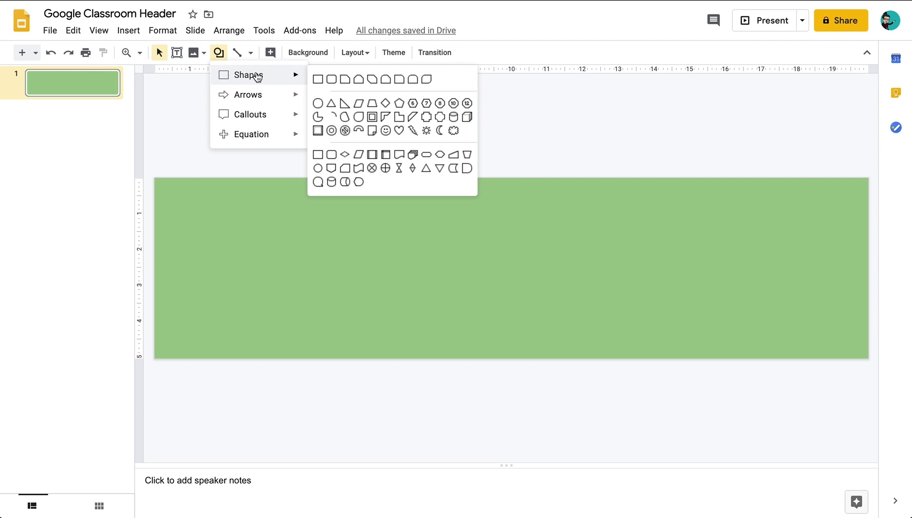
{"action": "left_click", "coordinate": [319, 103]}
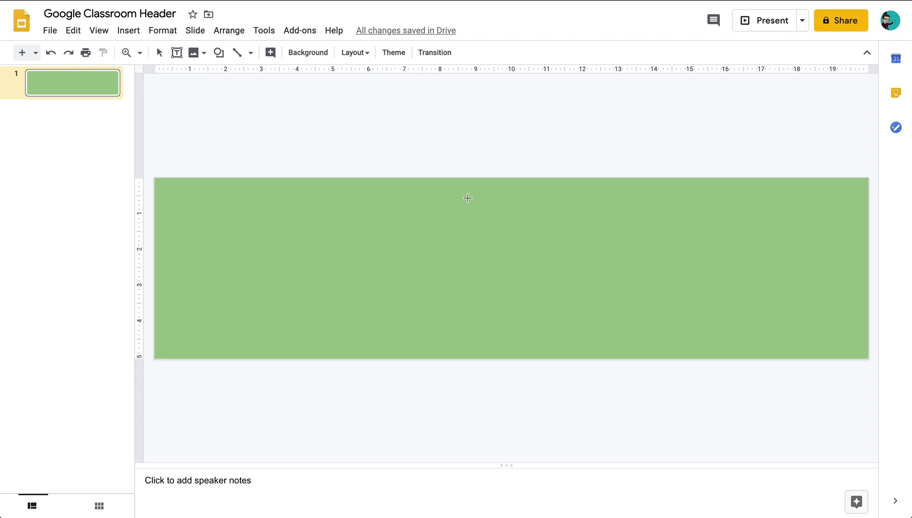
{"action": "mouse_move", "coordinate": [468, 197]}
{"action": "left_mouse_down"}
{"action": "mouse_move", "coordinate": [479, 216]}
{"action": "mouse_move", "coordinate": [602, 226]}
{"action": "mouse_move", "coordinate": [632, 267]}
{"action": "mouse_move", "coordinate": [444, 311]}
{"action": "mouse_move", "coordinate": [223, 248]}
{"action": "mouse_move", "coordinate": [214, 218]}
{"action": "mouse_move", "coordinate": [260, 293]}
{"action": "mouse_move", "coordinate": [393, 316]}
{"action": "mouse_move", "coordinate": [631, 254]}
{"action": "mouse_move", "coordinate": [541, 323]}
{"action": "mouse_move", "coordinate": [613, 290]}
{"action": "left_mouse_up"}
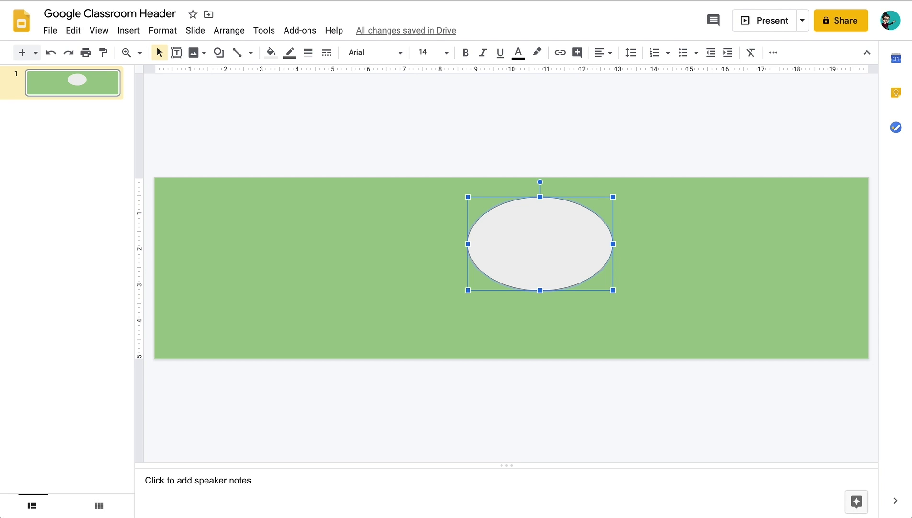
{"action": "key", "text": "Delete"}
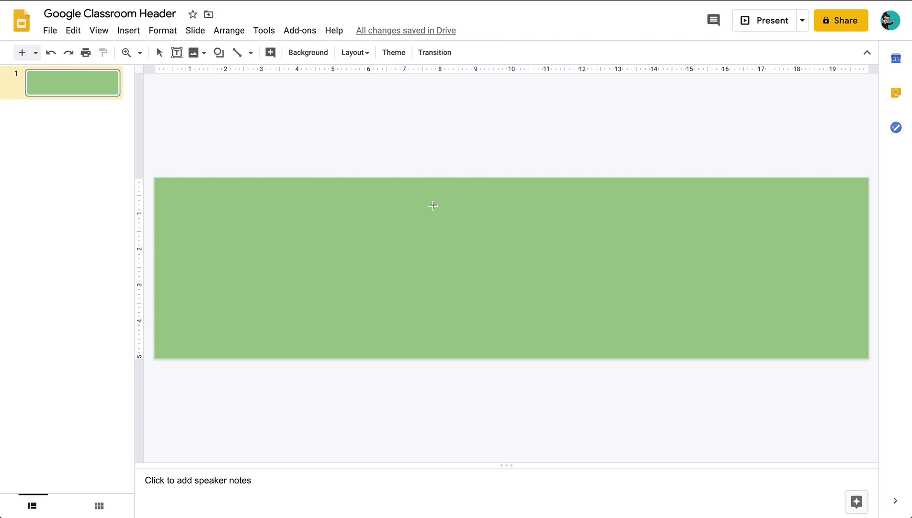
{"action": "left_click_drag", "start_coordinate": [434, 204], "coordinate": [641, 247]}
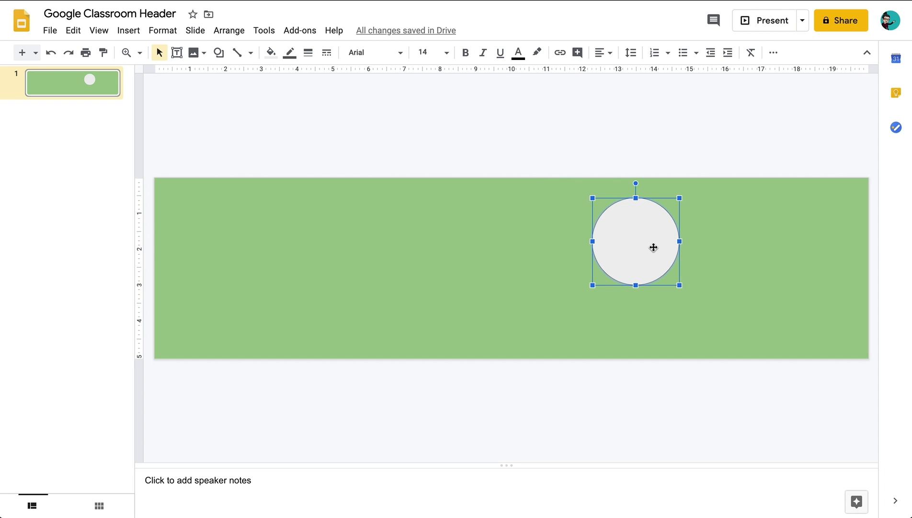
Step: Make the circle's border colour Transparent
{"action": "left_click", "coordinate": [291, 53]}
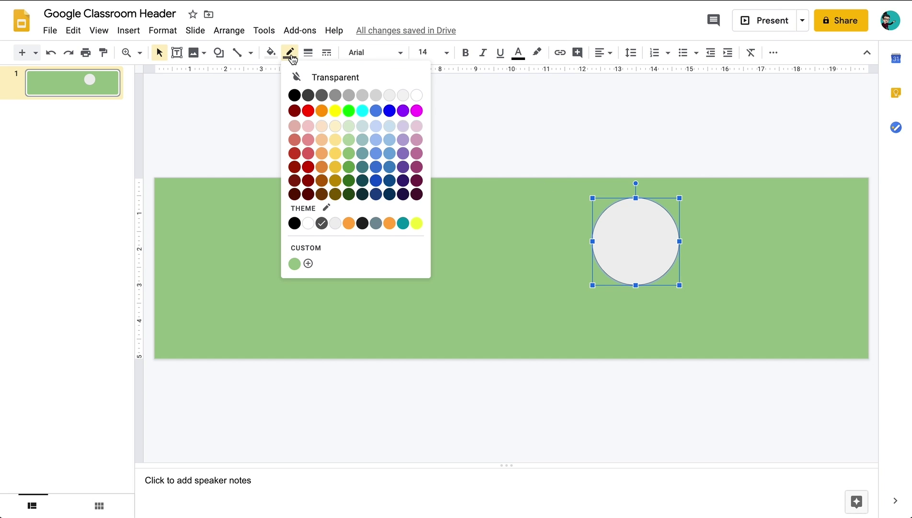
{"action": "left_click", "coordinate": [330, 77]}
{"action": "left_click", "coordinate": [418, 128]}
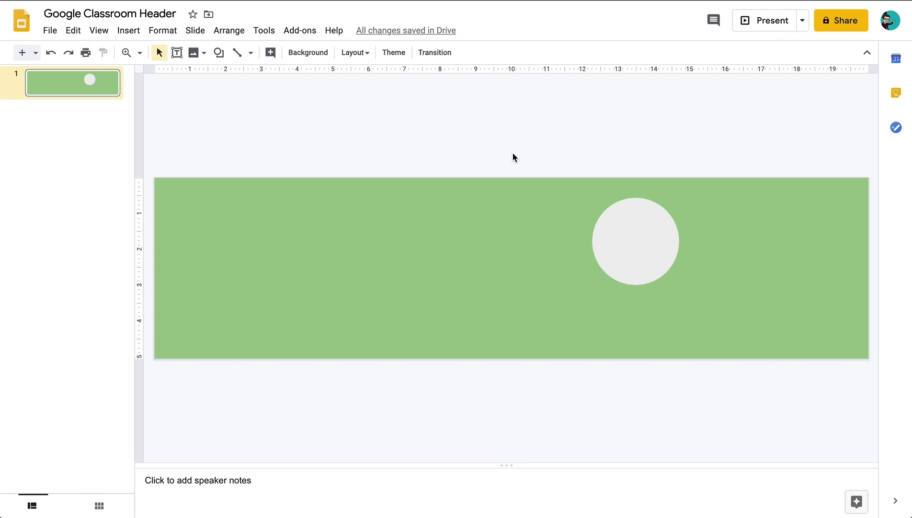
Step: Draw a round same-side corner rectangle under the circle with very round top corners, centred on the bottom edge
{"action": "left_click", "coordinate": [219, 53]}
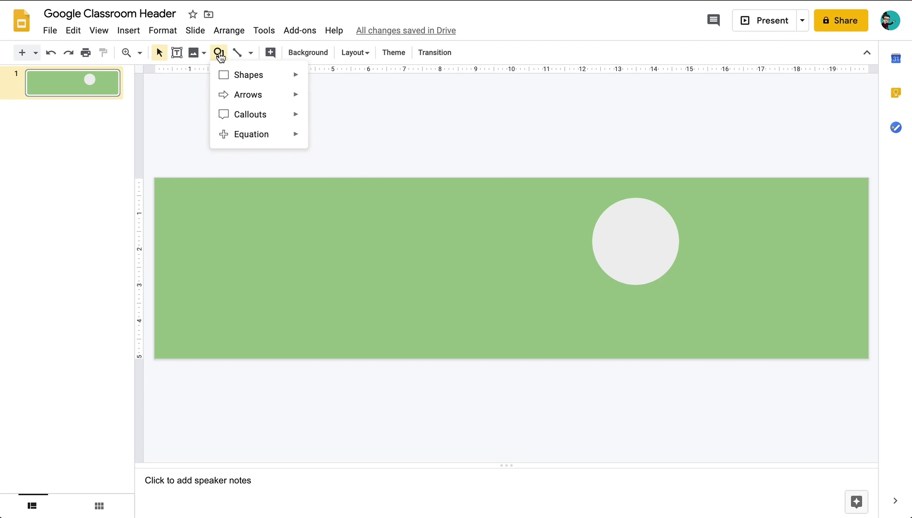
{"action": "mouse_move", "coordinate": [231, 74]}
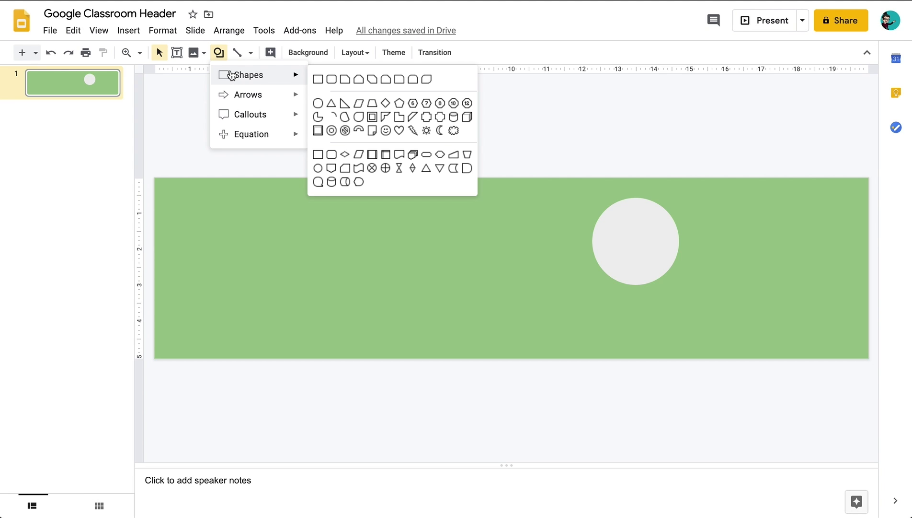
{"action": "left_click", "coordinate": [414, 80]}
{"action": "left_click_drag", "start_coordinate": [560, 286], "coordinate": [708, 343]}
{"action": "left_click_drag", "start_coordinate": [631, 312], "coordinate": [642, 327]}
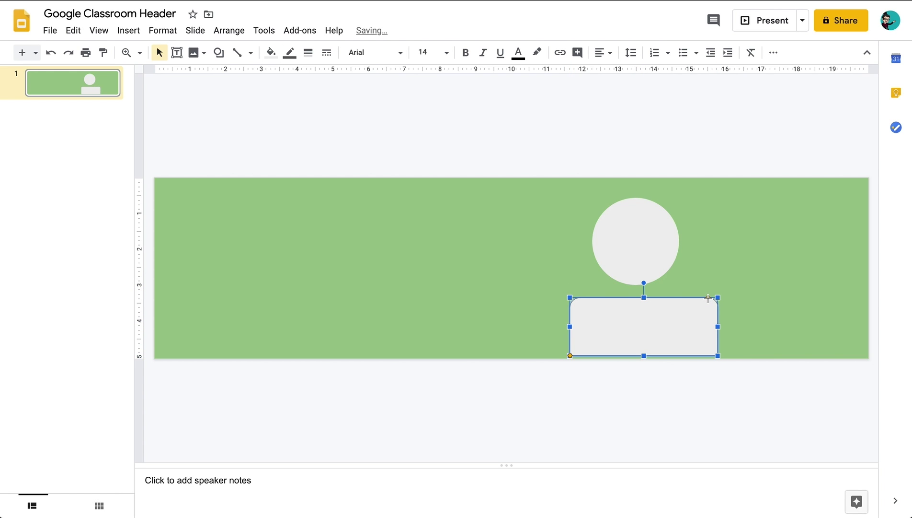
{"action": "left_click_drag", "start_coordinate": [708, 298], "coordinate": [640, 321]}
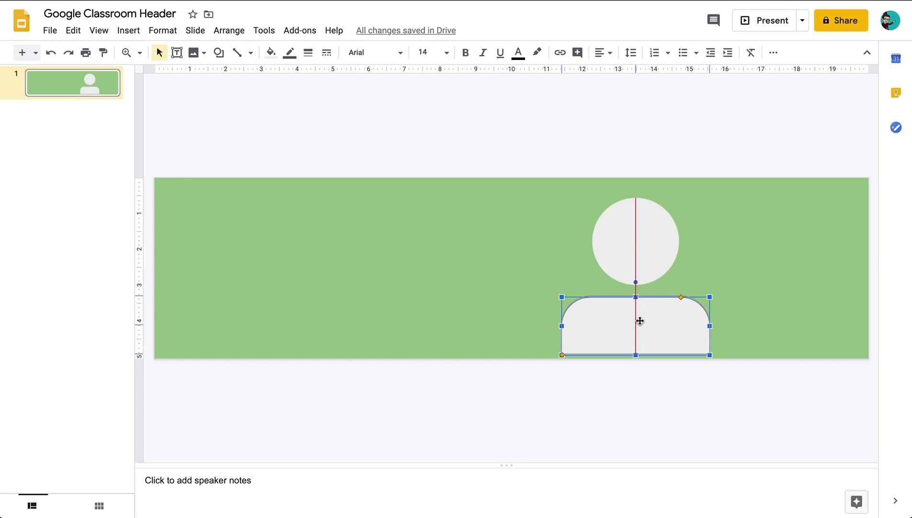
{"action": "left_click_drag", "start_coordinate": [640, 321], "coordinate": [640, 323]}
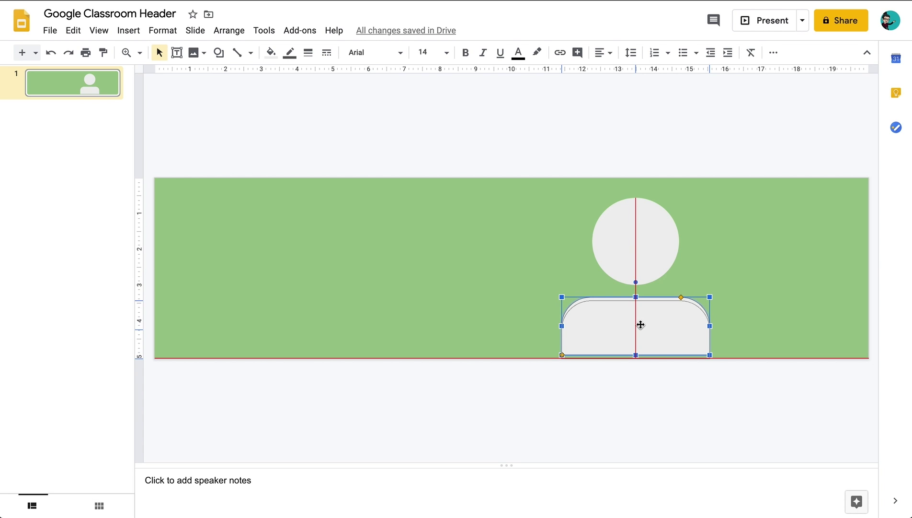
{"action": "left_click_drag", "start_coordinate": [641, 324], "coordinate": [642, 327]}
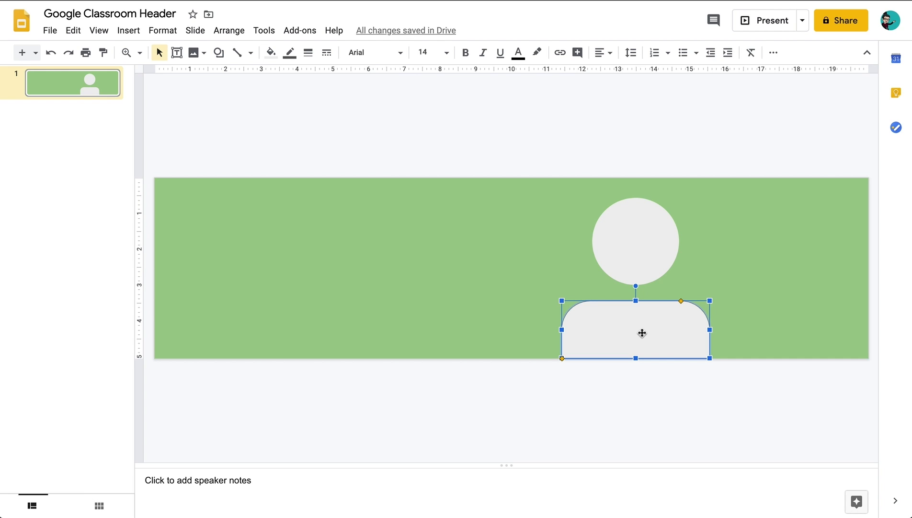
Step: Set the grey body shape's border colour to Transparent
{"action": "left_click", "coordinate": [643, 401]}
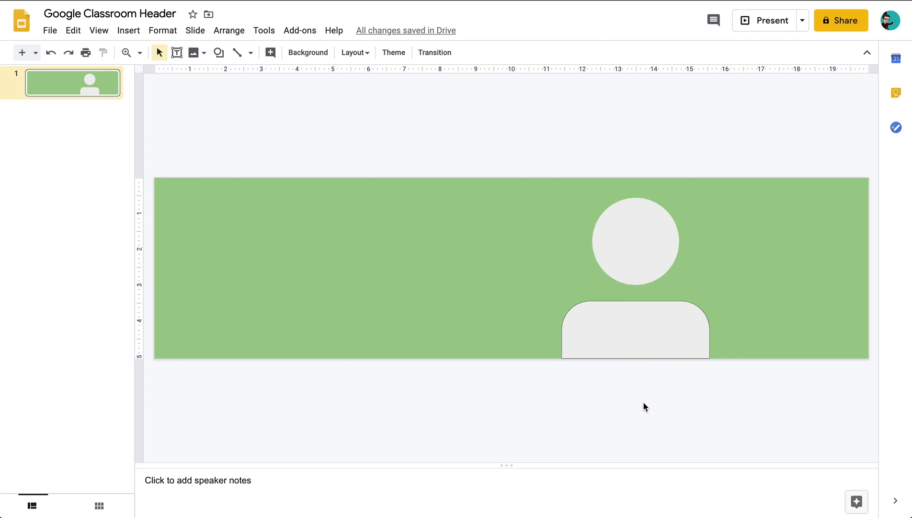
{"action": "left_click", "coordinate": [618, 336]}
{"action": "left_click", "coordinate": [290, 53]}
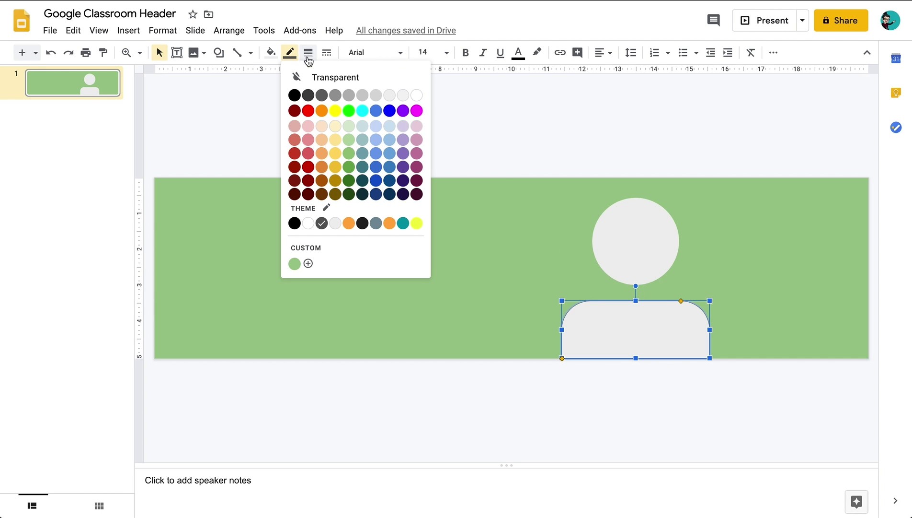
{"action": "left_click", "coordinate": [330, 75]}
{"action": "left_click", "coordinate": [475, 407]}
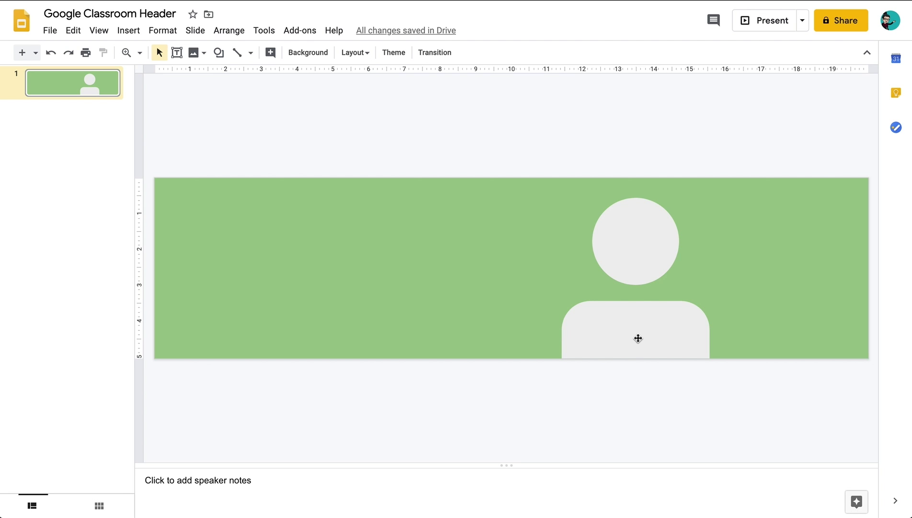
Step: Duplicate the grey body shape with Ctrl+D and move the copy up and to the left
{"action": "left_click", "coordinate": [632, 336]}
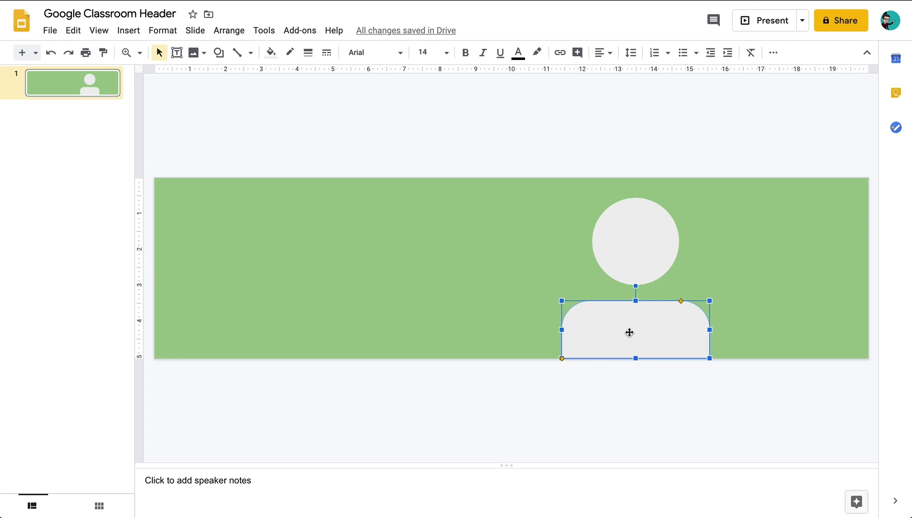
{"action": "key", "text": "ctrl+d"}
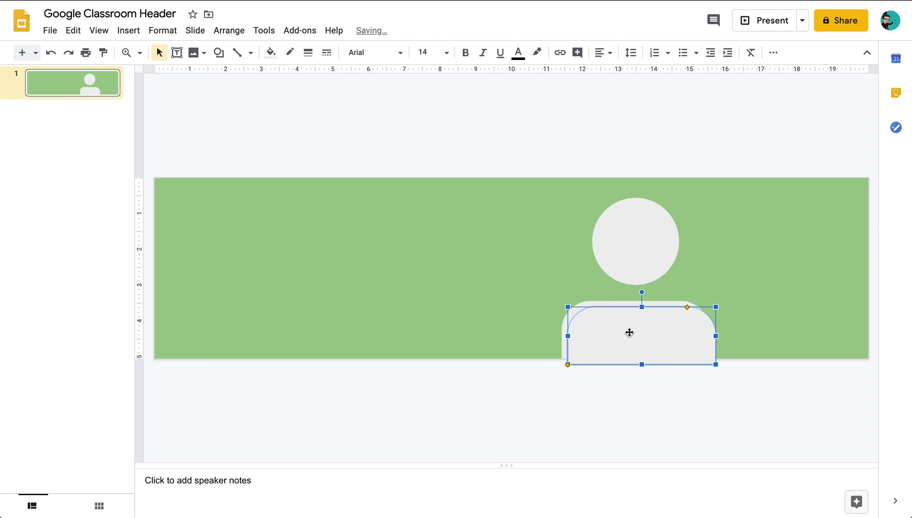
{"action": "left_click_drag", "start_coordinate": [635, 334], "coordinate": [464, 300]}
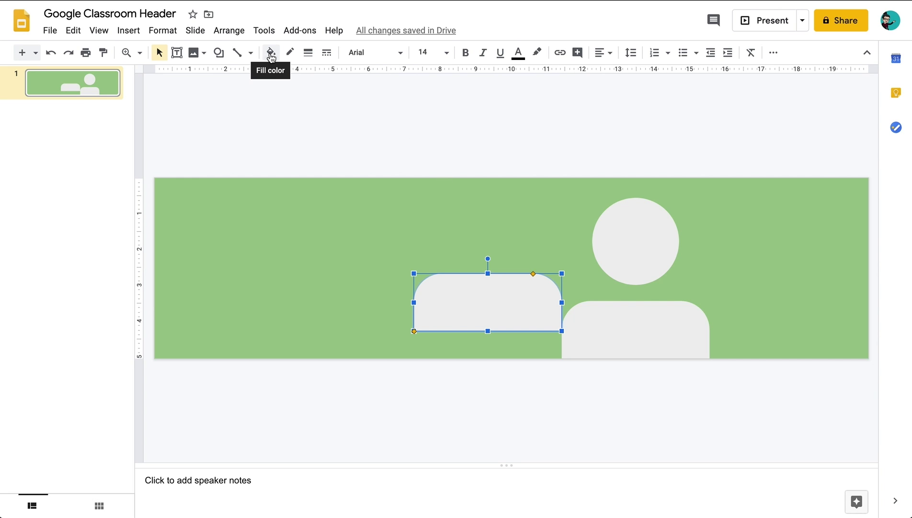
Step: Fill the copied shape with the custom dark green 7ea56b
{"action": "left_click", "coordinate": [272, 55]}
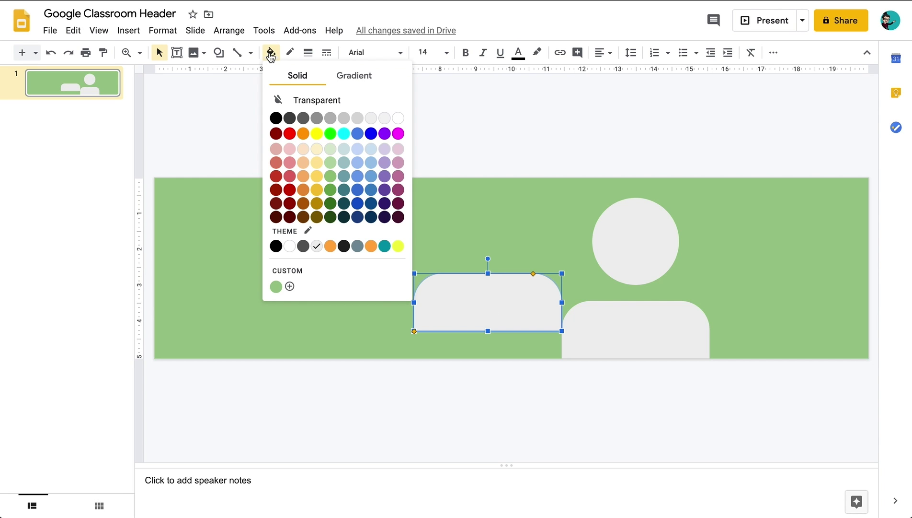
{"action": "left_click", "coordinate": [290, 286]}
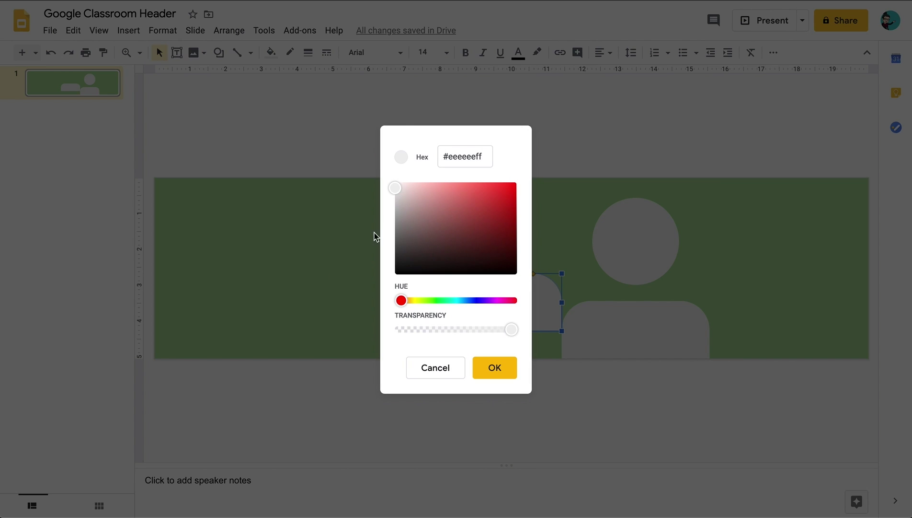
{"action": "double_click", "coordinate": [463, 154]}
{"action": "type", "text": "7ea56b"}
{"action": "left_click", "coordinate": [495, 368]}
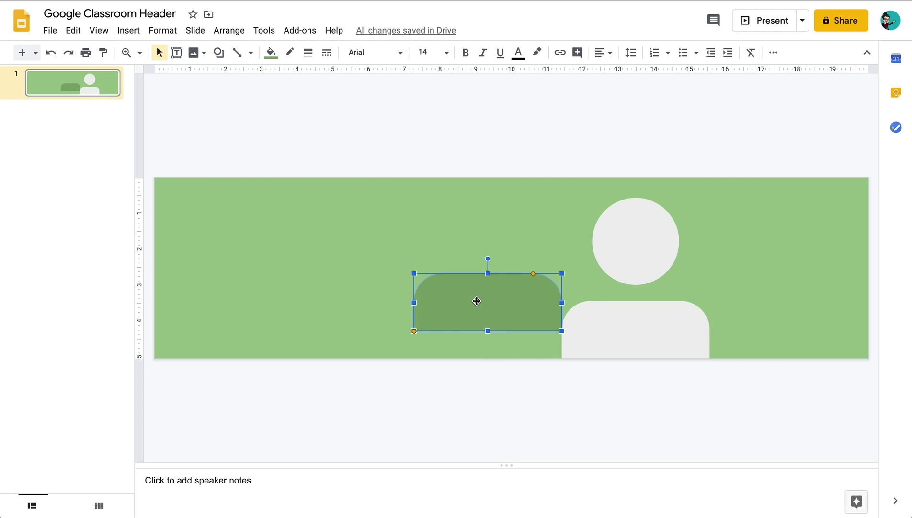
Step: Shrink the dark-green shape and place it on the bottom edge against the grey body
{"action": "left_click_drag", "start_coordinate": [476, 299], "coordinate": [519, 326]}
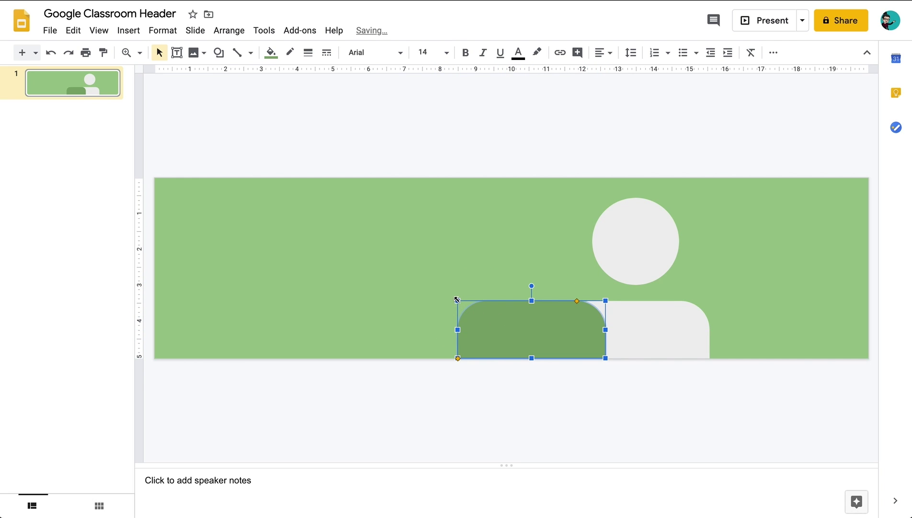
{"action": "left_click_drag", "start_coordinate": [457, 300], "coordinate": [475, 309]}
{"action": "left_click_drag", "start_coordinate": [523, 331], "coordinate": [536, 335]}
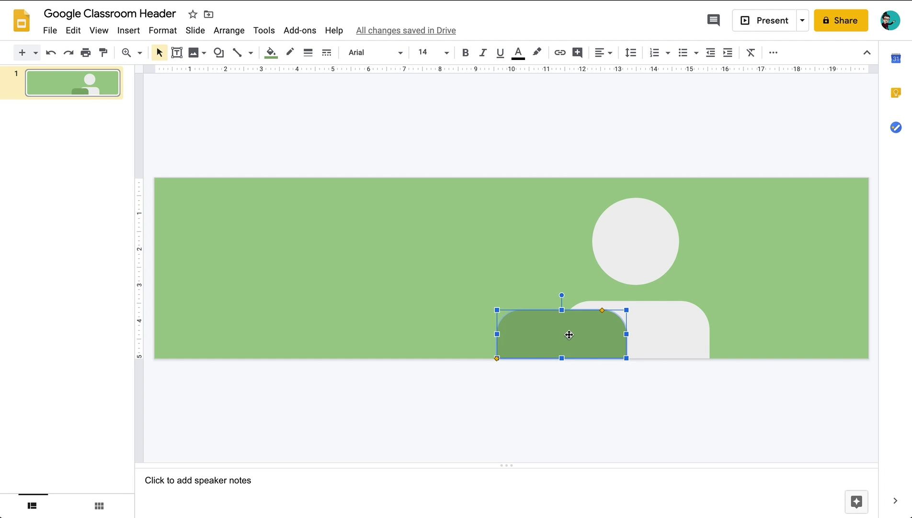
Step: Send the dark-green body shape to the back, behind the grey person
{"action": "right_click", "coordinate": [558, 339]}
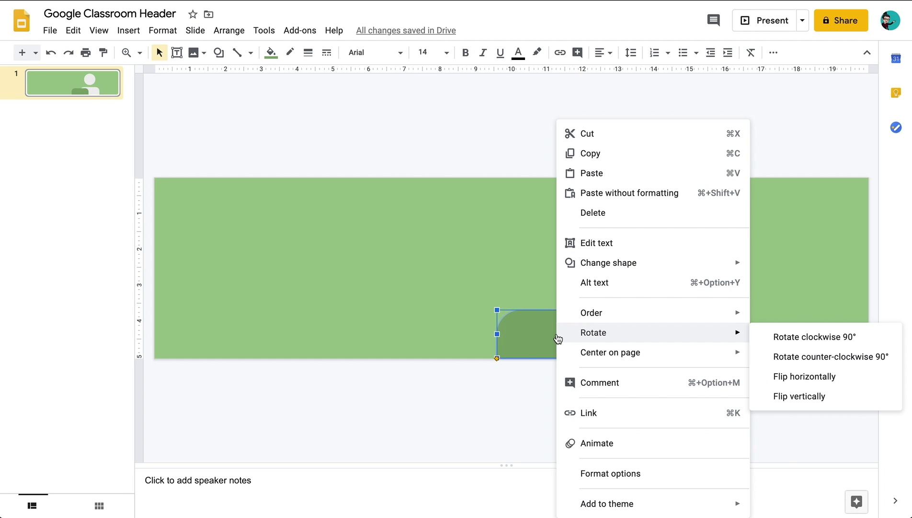
{"action": "mouse_move", "coordinate": [584, 314]}
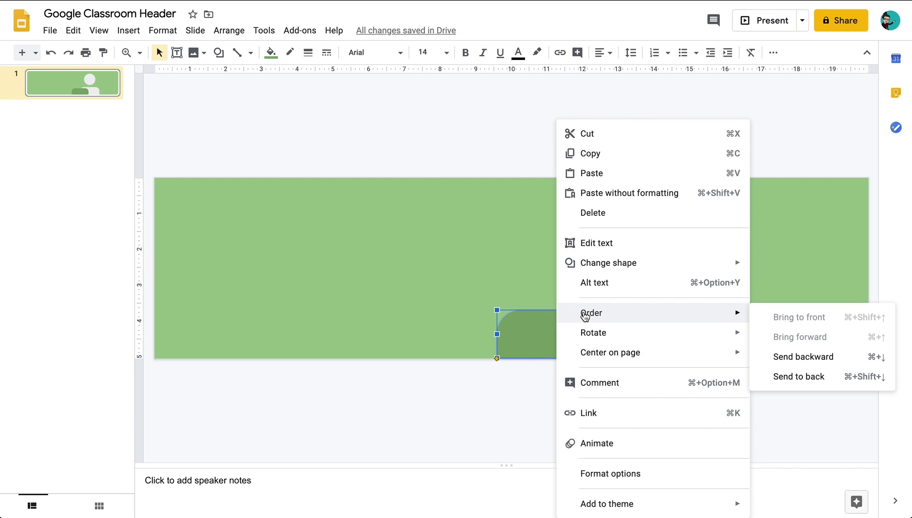
{"action": "left_click", "coordinate": [799, 381]}
{"action": "left_click", "coordinate": [544, 403]}
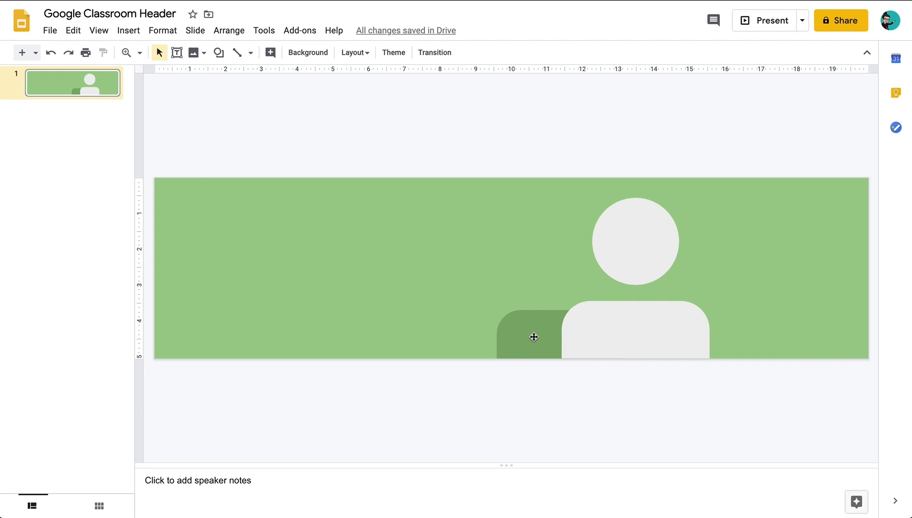
Step: Shrink the dark-green body slightly from its top-left corner
{"action": "left_click", "coordinate": [533, 335]}
{"action": "left_click_drag", "start_coordinate": [497, 310], "coordinate": [529, 337]}
{"action": "left_click", "coordinate": [572, 419]}
Step: Copy the grey head circle to the left, shrink it, and set it above the dark body
{"action": "left_click", "coordinate": [630, 250]}
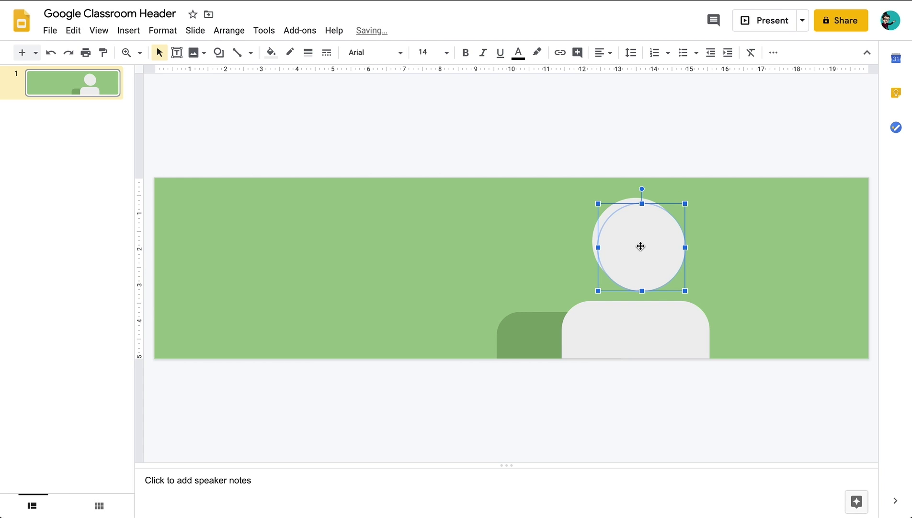
{"action": "left_click_drag", "start_coordinate": [642, 244], "coordinate": [546, 253]}
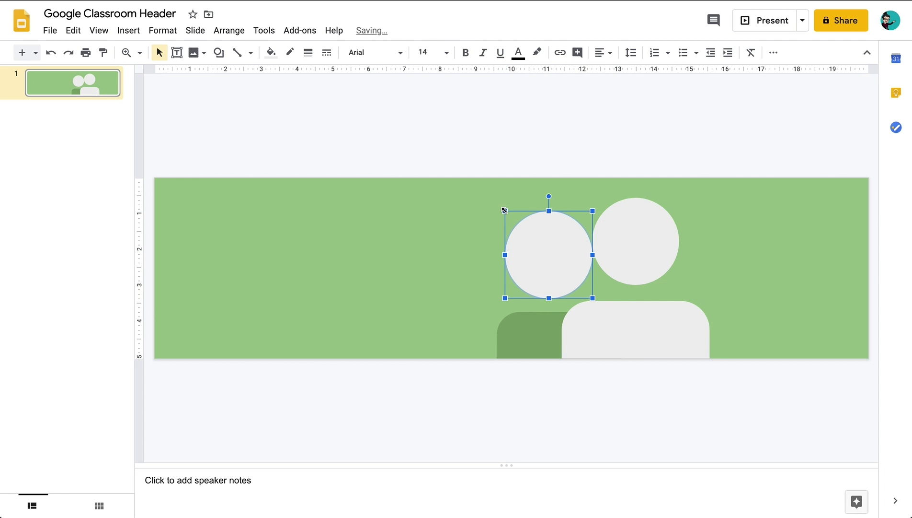
{"action": "left_click_drag", "start_coordinate": [504, 210], "coordinate": [515, 220]}
{"action": "left_click_drag", "start_coordinate": [559, 264], "coordinate": [557, 264]}
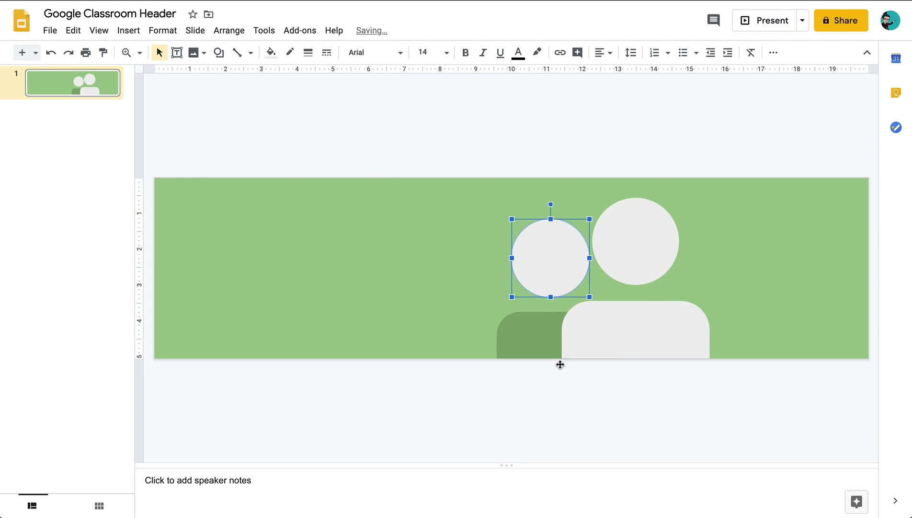
Step: Fill the smaller circle with the darker custom green
{"action": "left_click", "coordinate": [271, 53]}
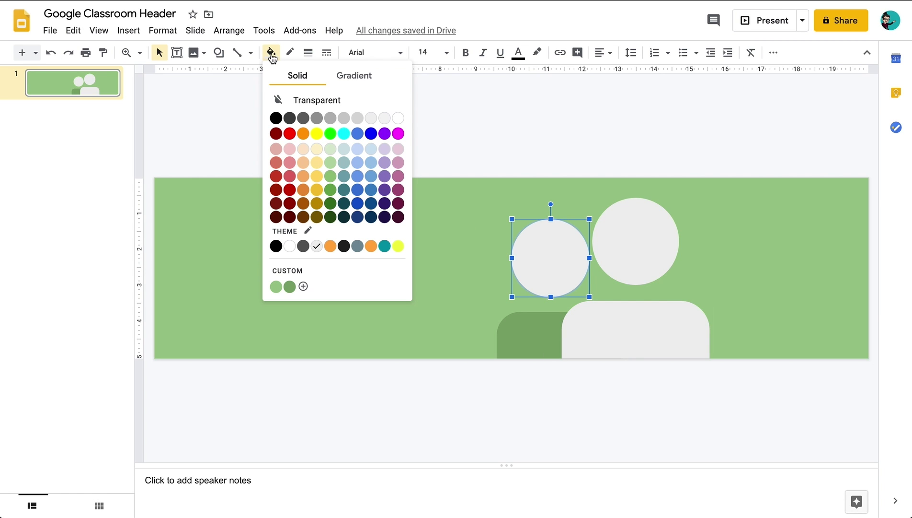
{"action": "left_click", "coordinate": [290, 287]}
{"action": "left_click", "coordinate": [435, 408]}
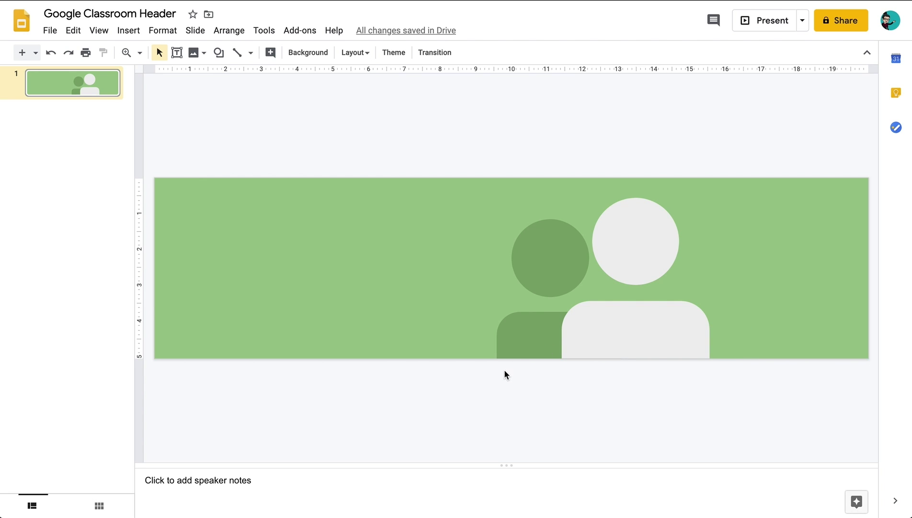
Step: Duplicate the dark-green person and place the copy to the right of the grey figure
{"action": "left_click_drag", "start_coordinate": [506, 371], "coordinate": [537, 239]}
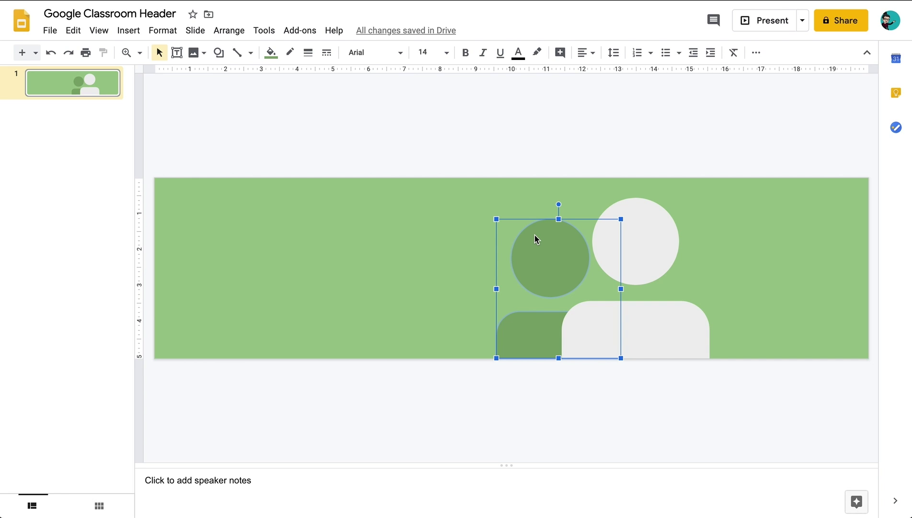
{"action": "key", "text": "ctrl+d"}
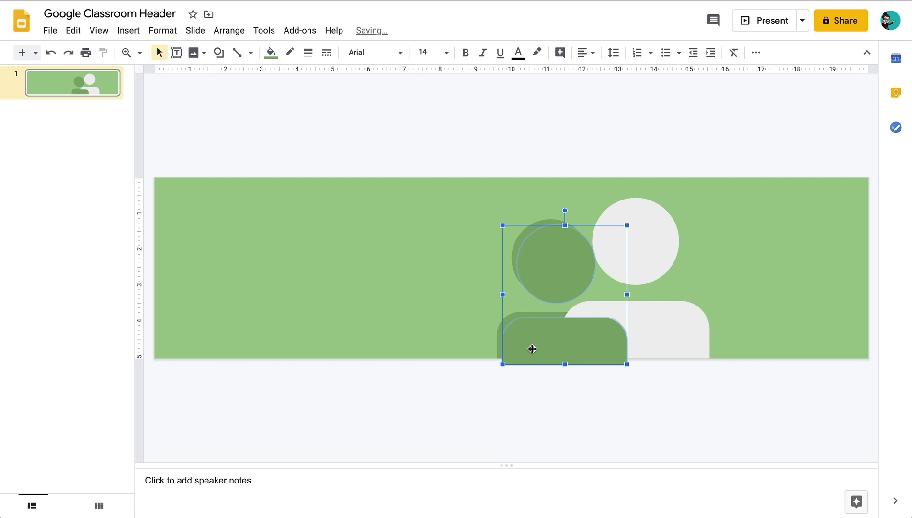
{"action": "left_click_drag", "start_coordinate": [532, 349], "coordinate": [704, 343]}
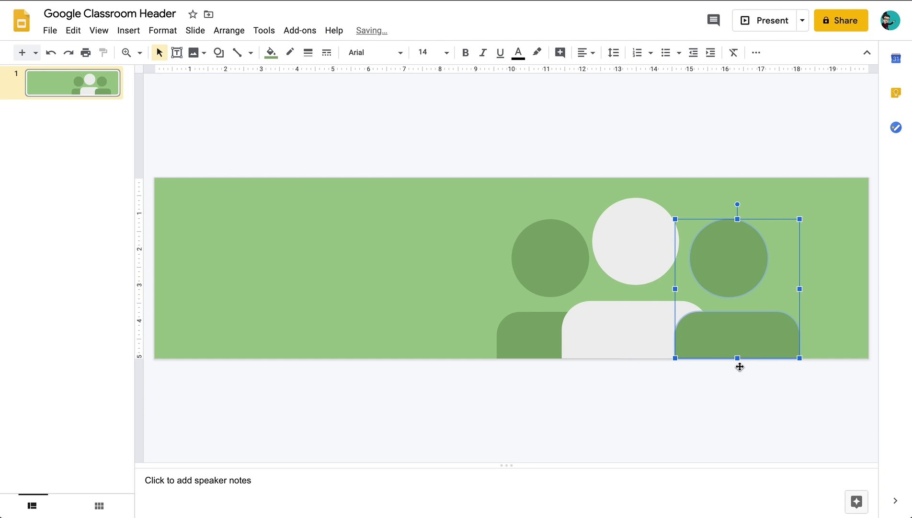
Step: Send the copied dark-green person to the back, behind the grey figure
{"action": "right_click", "coordinate": [720, 335]}
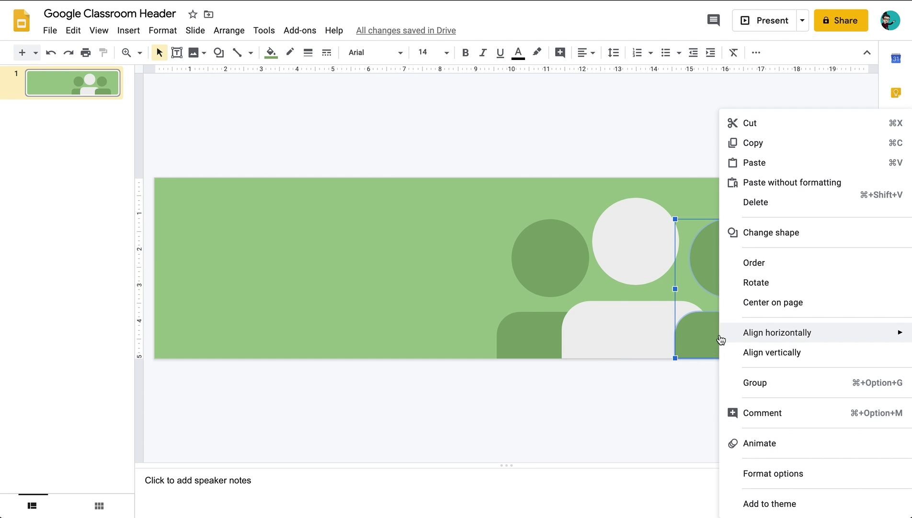
{"action": "mouse_move", "coordinate": [721, 340]}
{"action": "mouse_move", "coordinate": [757, 266]}
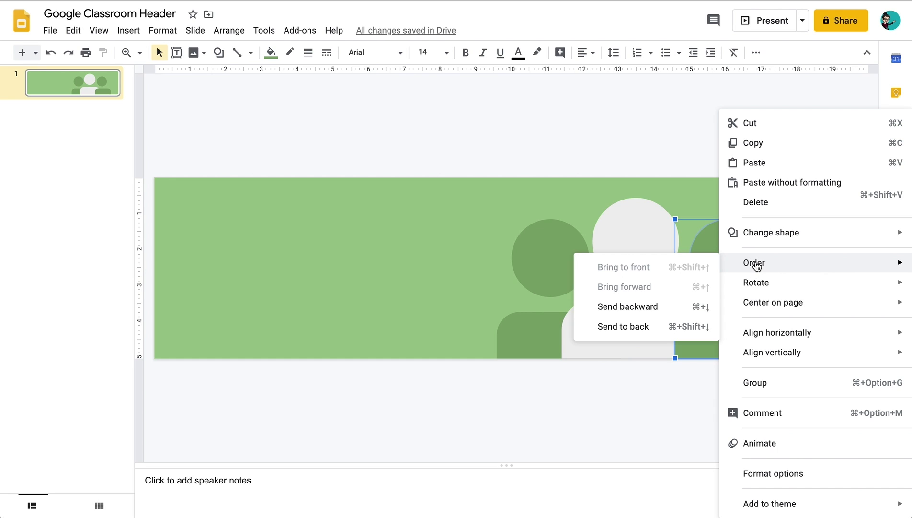
{"action": "left_click", "coordinate": [638, 326]}
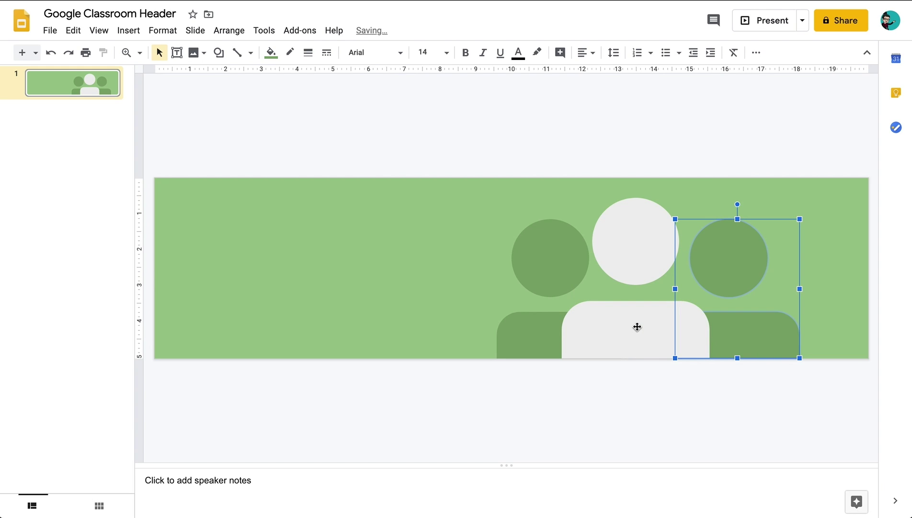
{"action": "left_click", "coordinate": [665, 400]}
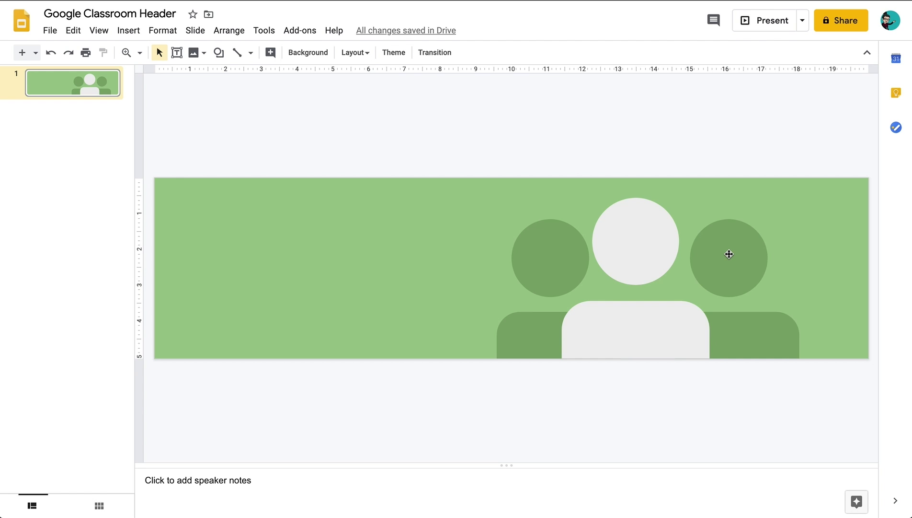
Step: Nudge the right figure's dark body and the left figure's dark head slightly left with the arrow key
{"action": "left_click", "coordinate": [740, 339]}
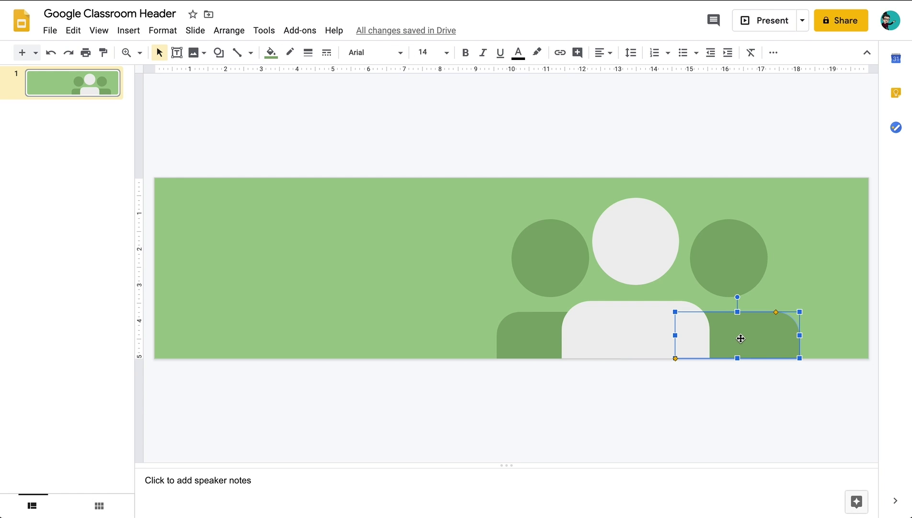
{"action": "key", "text": "Left"}
{"action": "key", "text": "Left"}
{"action": "key", "text": "Left"}
{"action": "key", "text": "Left"}
{"action": "key", "text": "Left"}
{"action": "key", "text": "Left"}
{"action": "key", "text": "Left"}
{"action": "key", "text": "Left"}
{"action": "key", "text": "Left"}
{"action": "key", "text": "Left"}
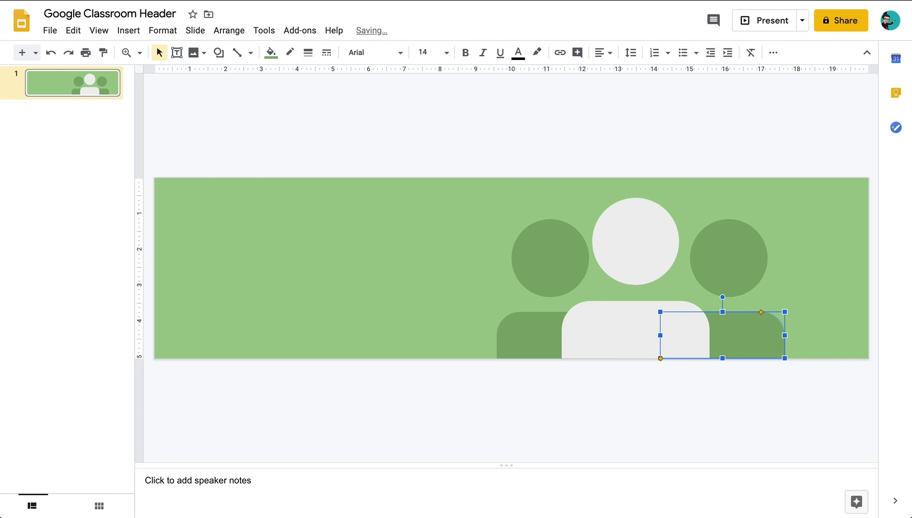
{"action": "left_click", "coordinate": [521, 408]}
{"action": "left_click", "coordinate": [539, 263]}
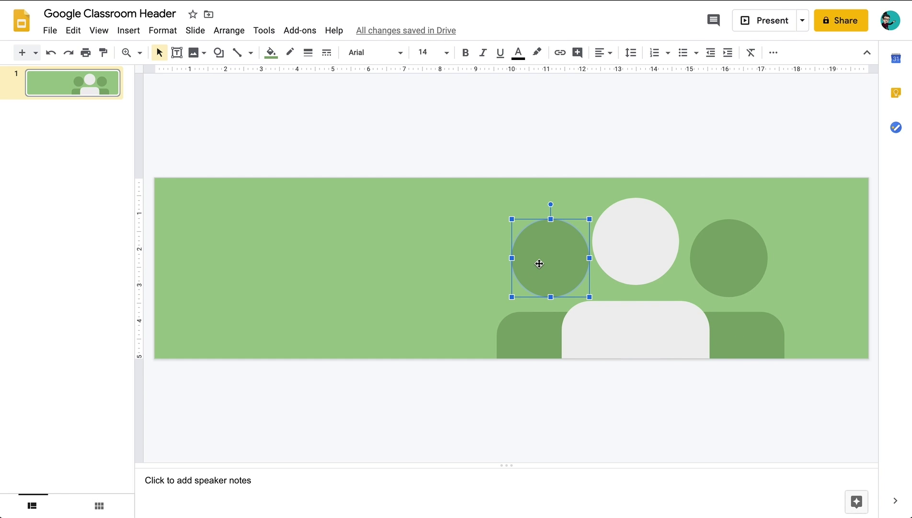
{"action": "key", "text": "Left"}
{"action": "key", "text": "Left"}
{"action": "key", "text": "Left"}
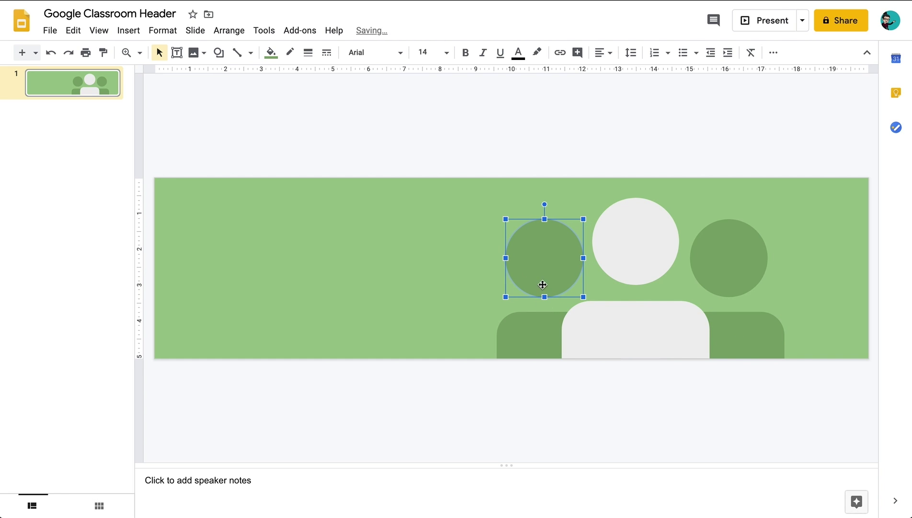
{"action": "left_click", "coordinate": [516, 342]}
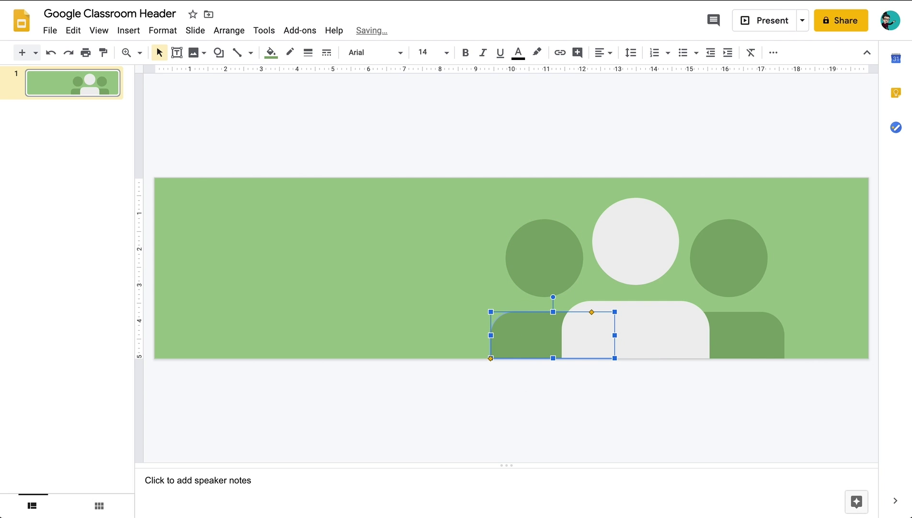
{"action": "left_click", "coordinate": [550, 418]}
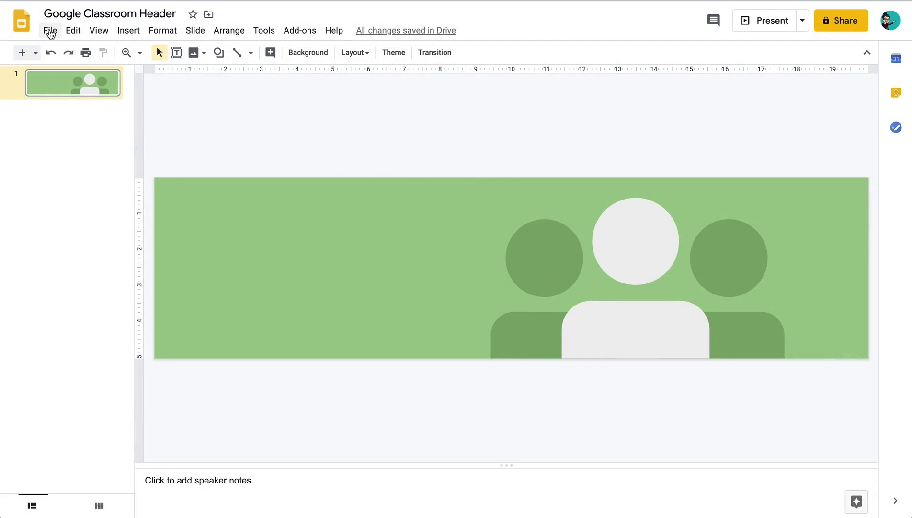
Step: Download the current slide as a JPEG image (.jpg) from the File menu
{"action": "left_click", "coordinate": [50, 31]}
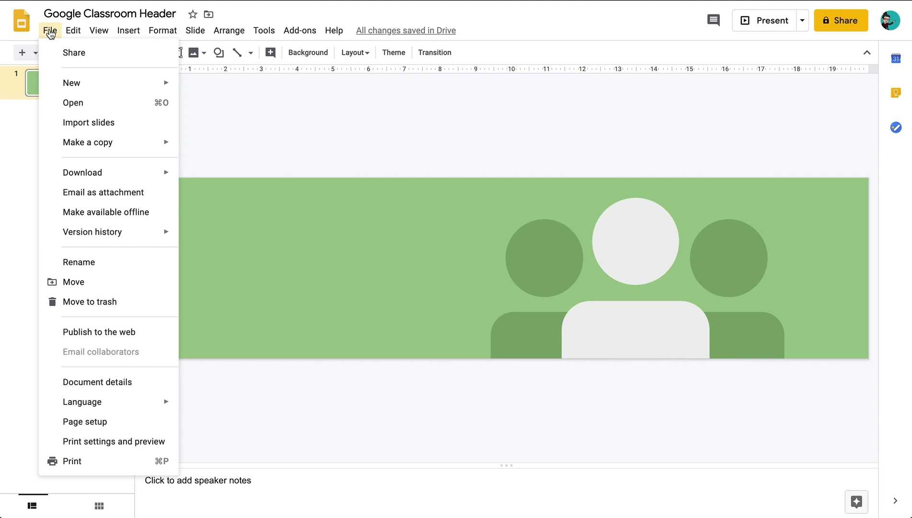
{"action": "mouse_move", "coordinate": [80, 179]}
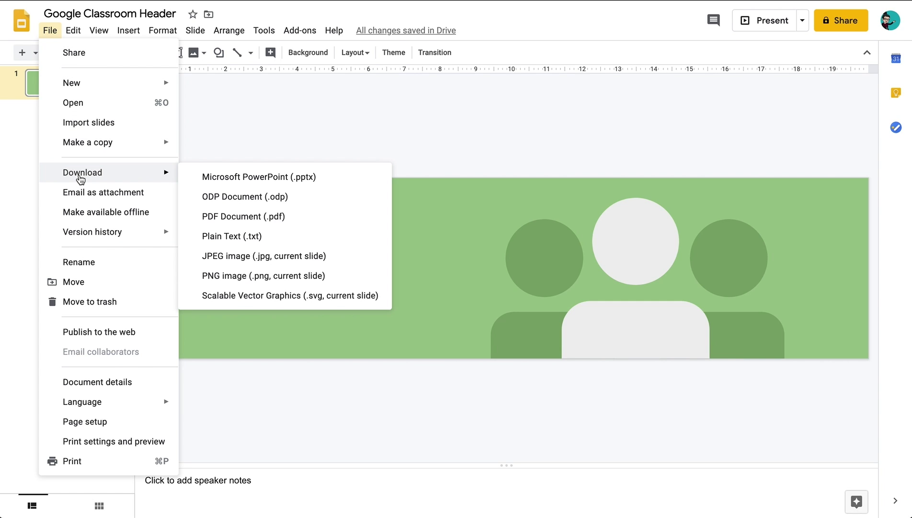
{"action": "left_click", "coordinate": [230, 258]}
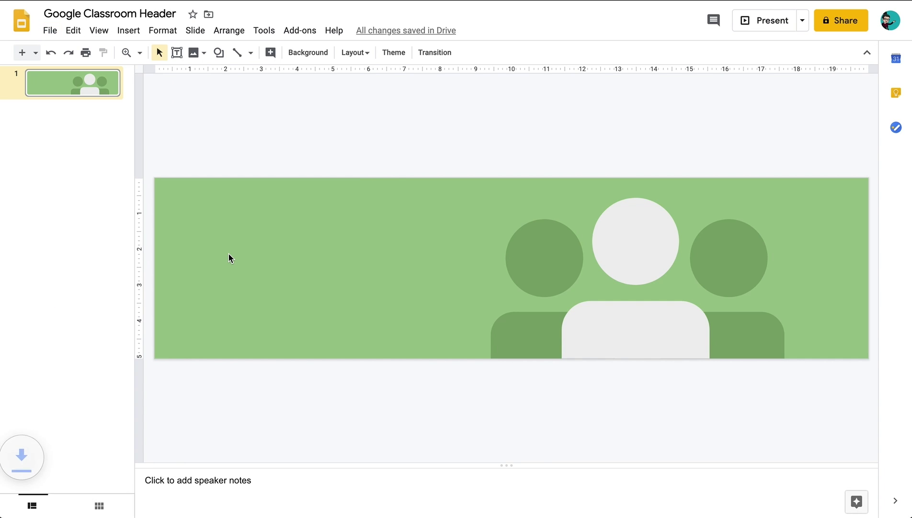